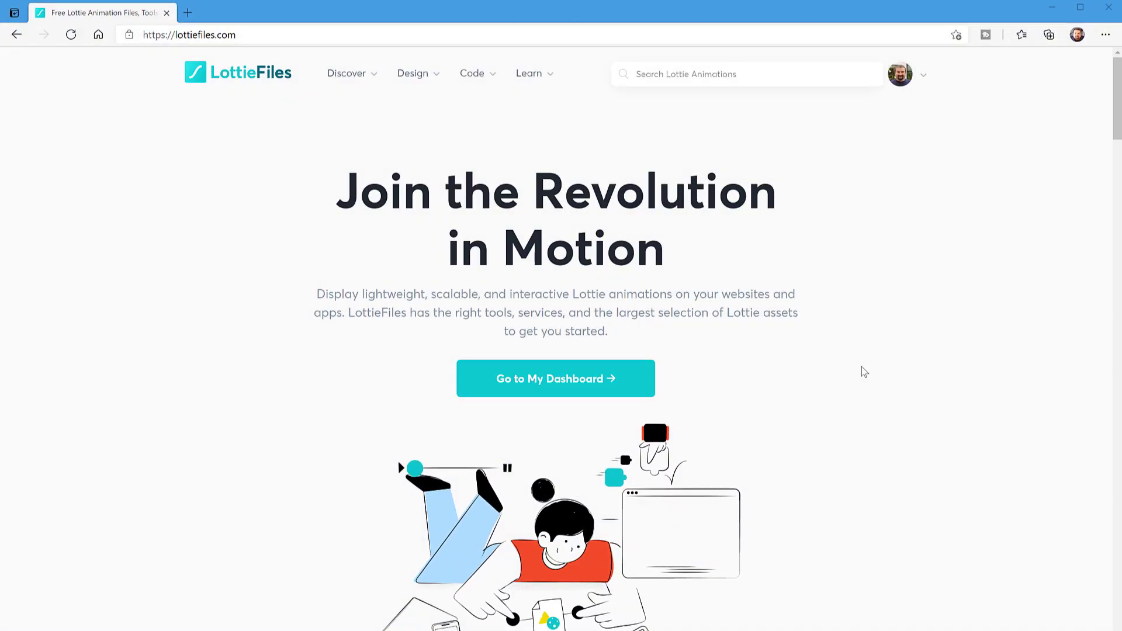
- Scroll down the LottieFiles homepage to the Discover Animations button
scroll(862, 366, "down", 6)
scroll(861, 368, "down", 4)
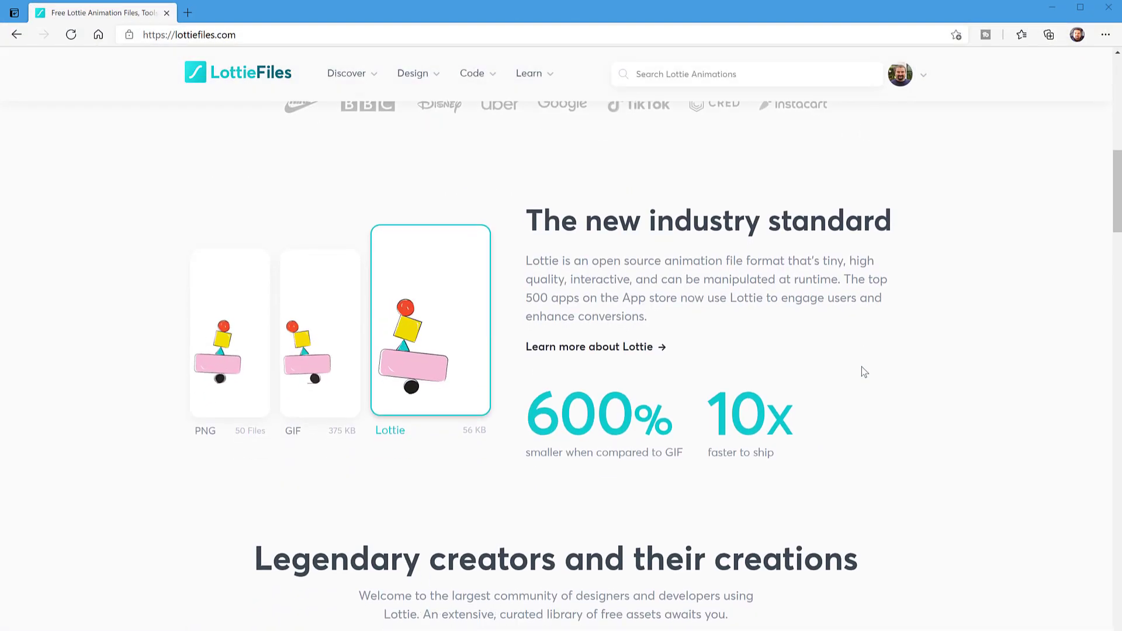
scroll(927, 393, "down", 5)
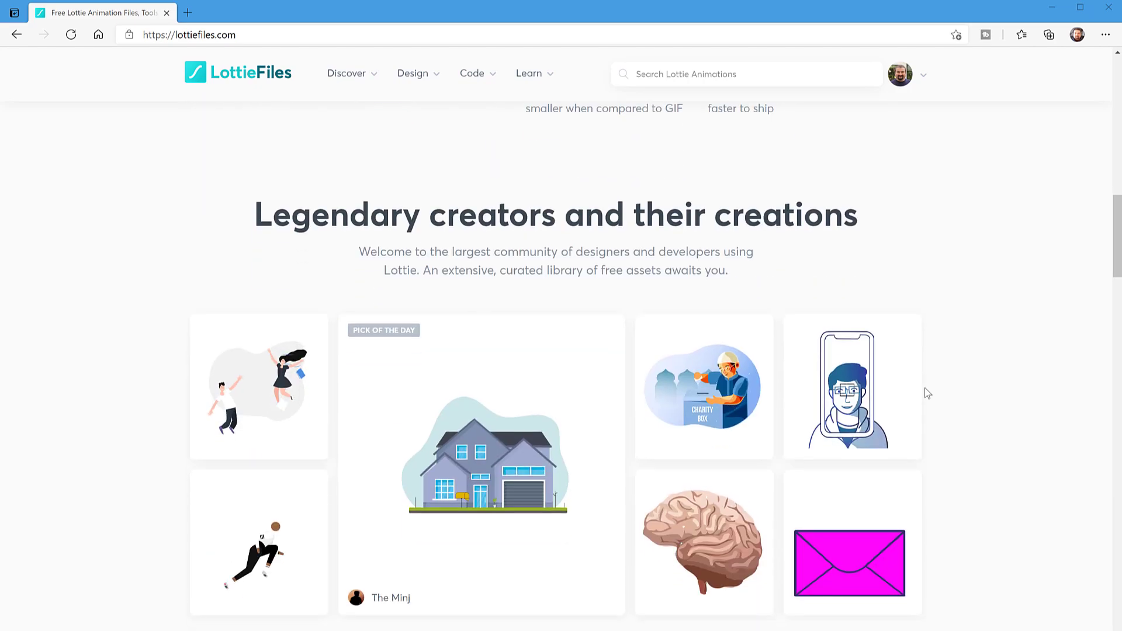
scroll(924, 387, "down", 3)
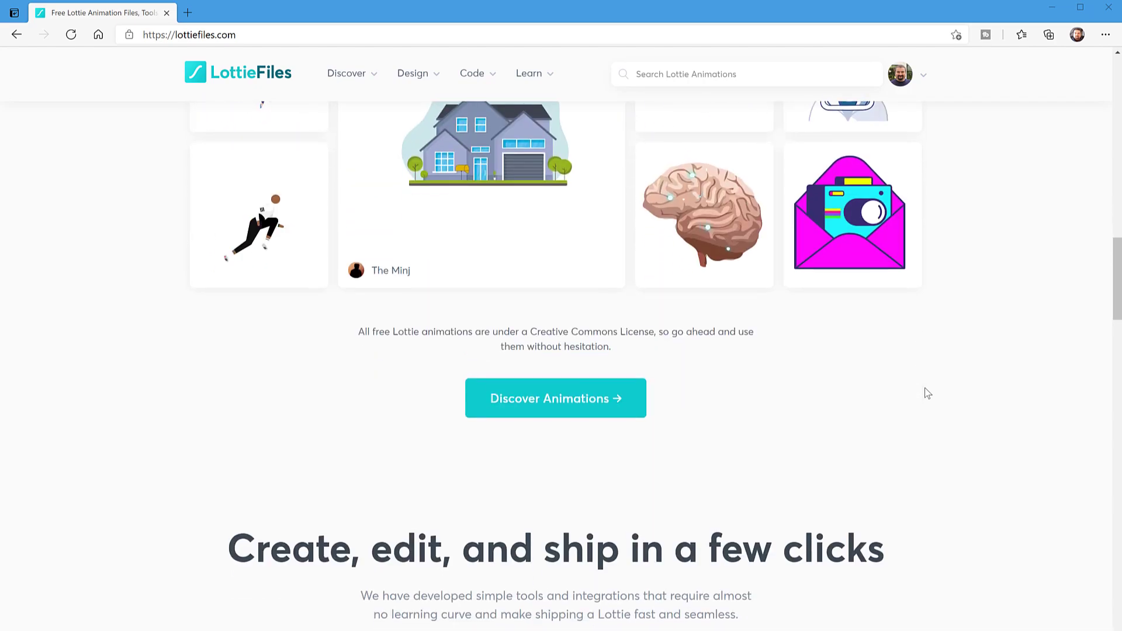
- Open the featured animations gallery and scroll down to From Lottie Marketplace
left_click(584, 408)
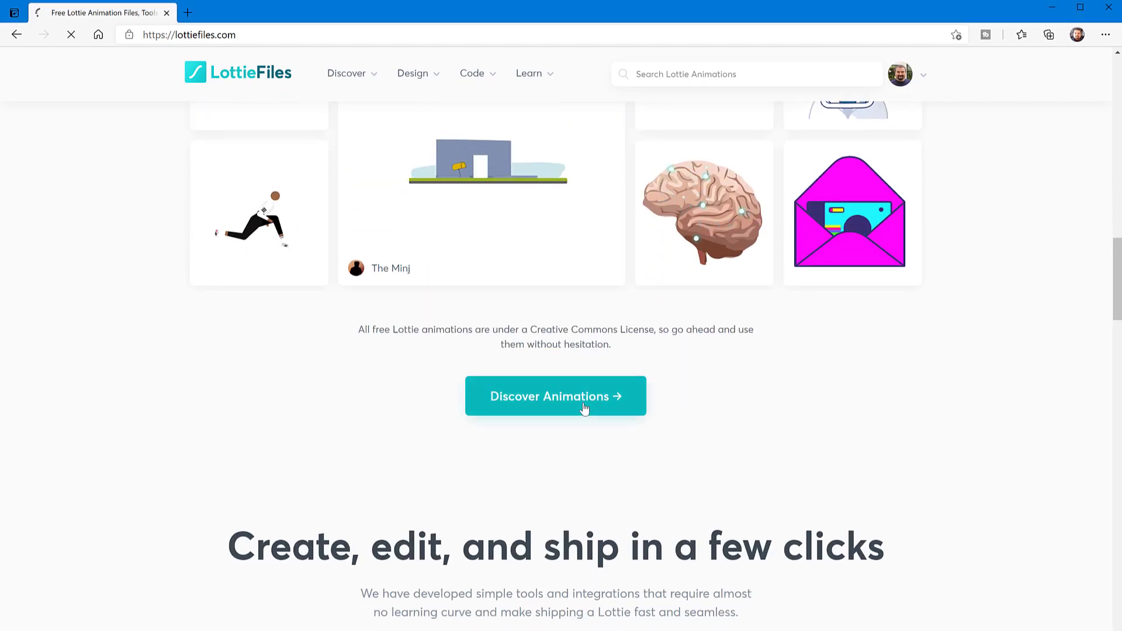
scroll(894, 458, "down", 4)
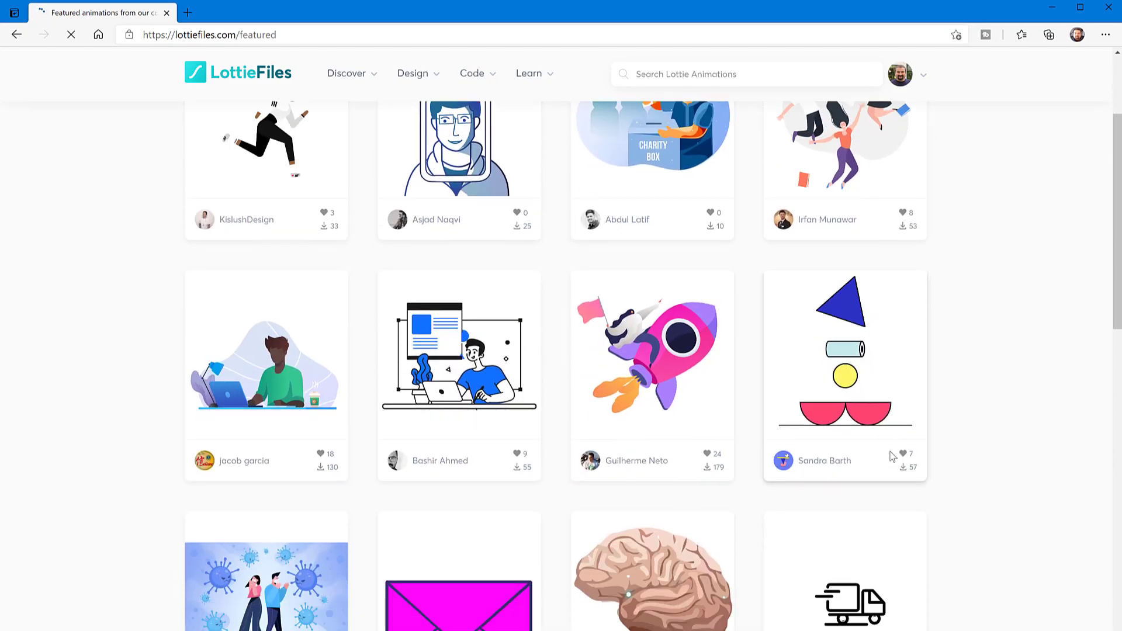
scroll(891, 458, "down", 5)
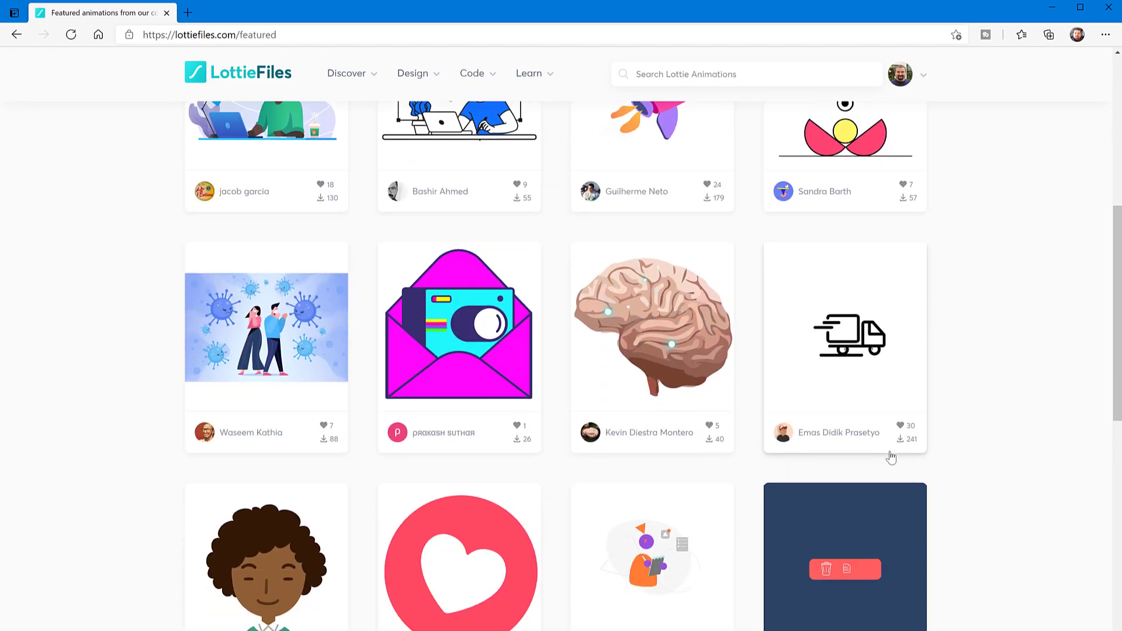
scroll(889, 456, "down", 3)
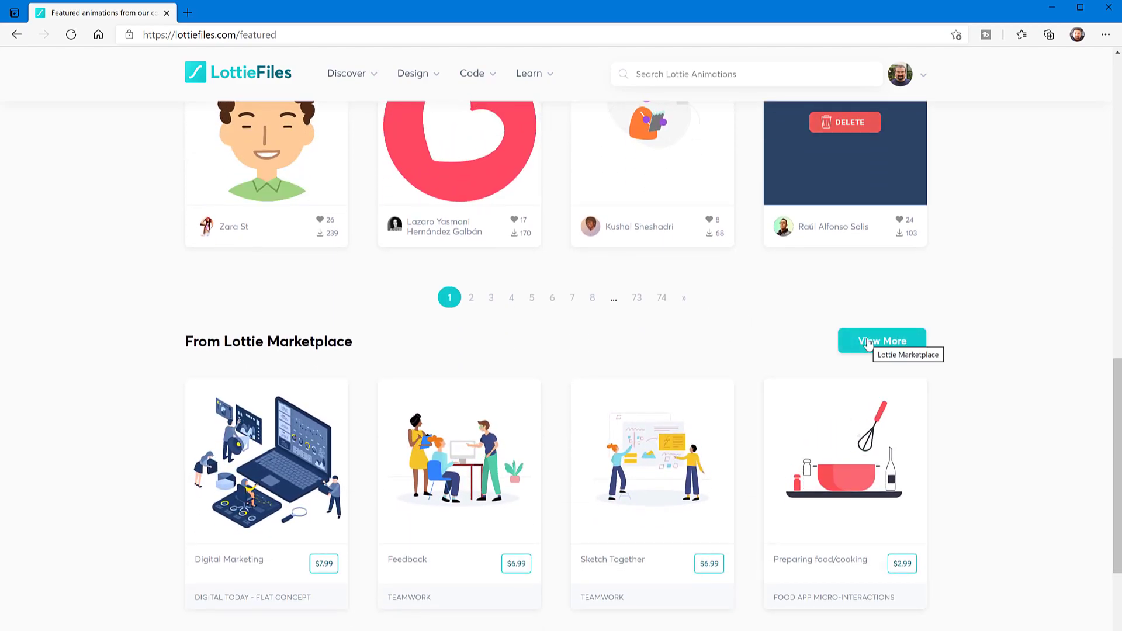
- Go to the Lottie Marketplace and browse its Featured Packs
left_click(868, 342)
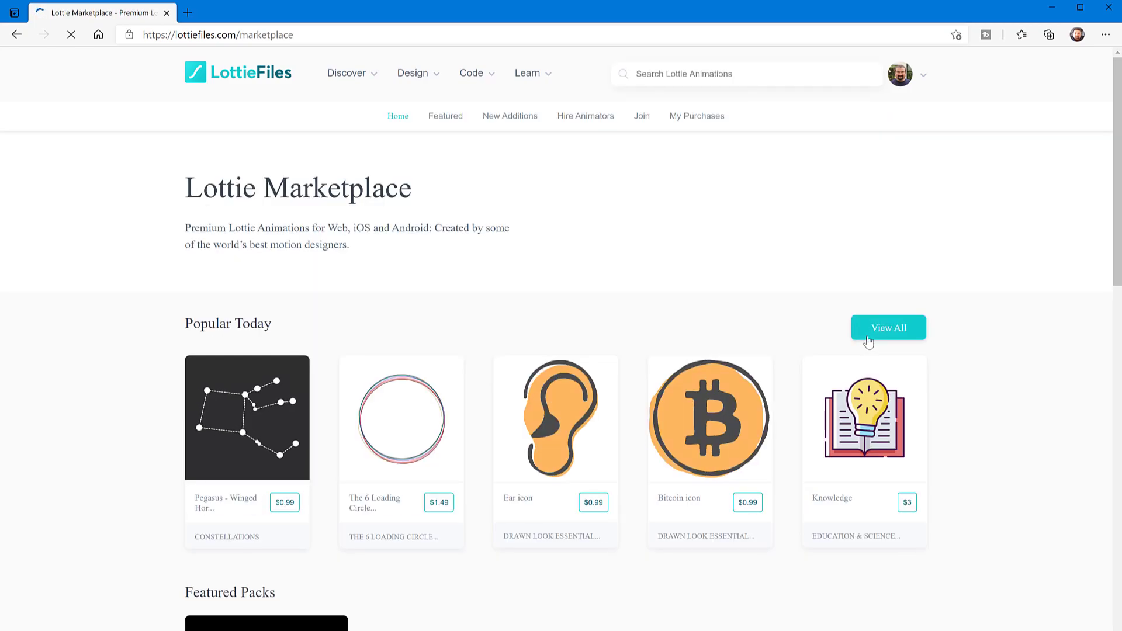
scroll(992, 354, "down", 5)
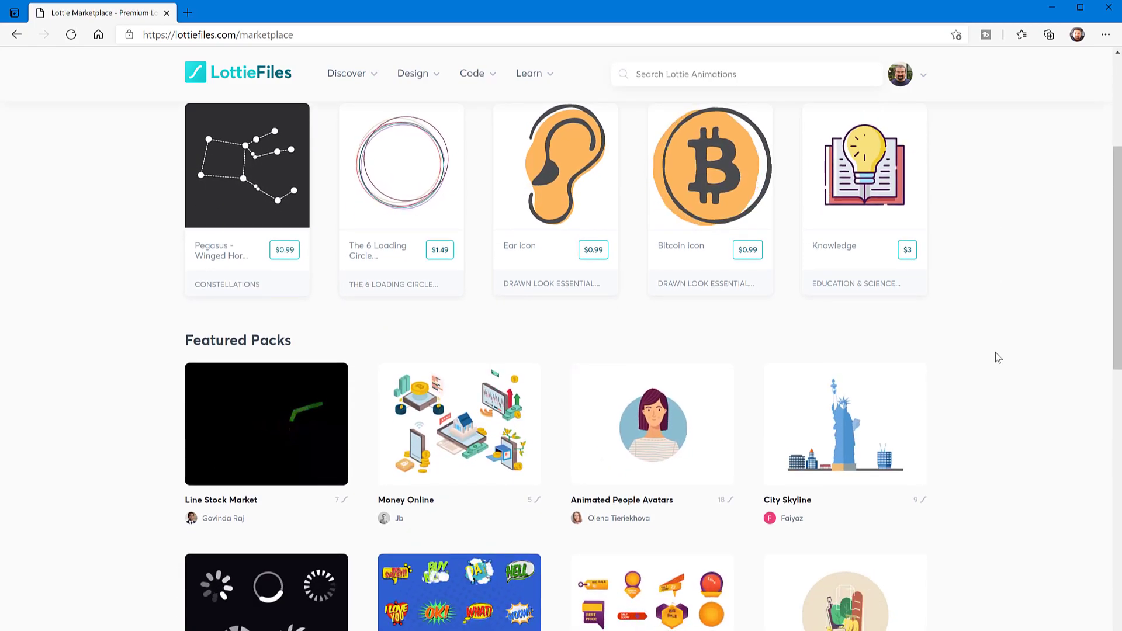
scroll(994, 354, "down", 2)
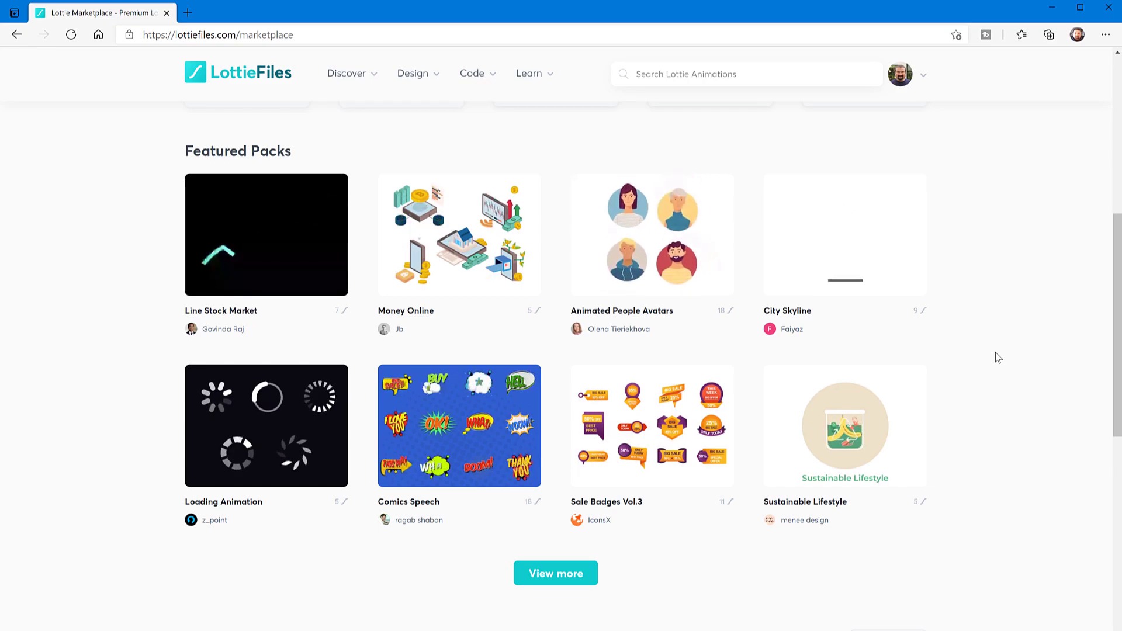
scroll(995, 354, "down", 3)
scroll(996, 354, "down", 1)
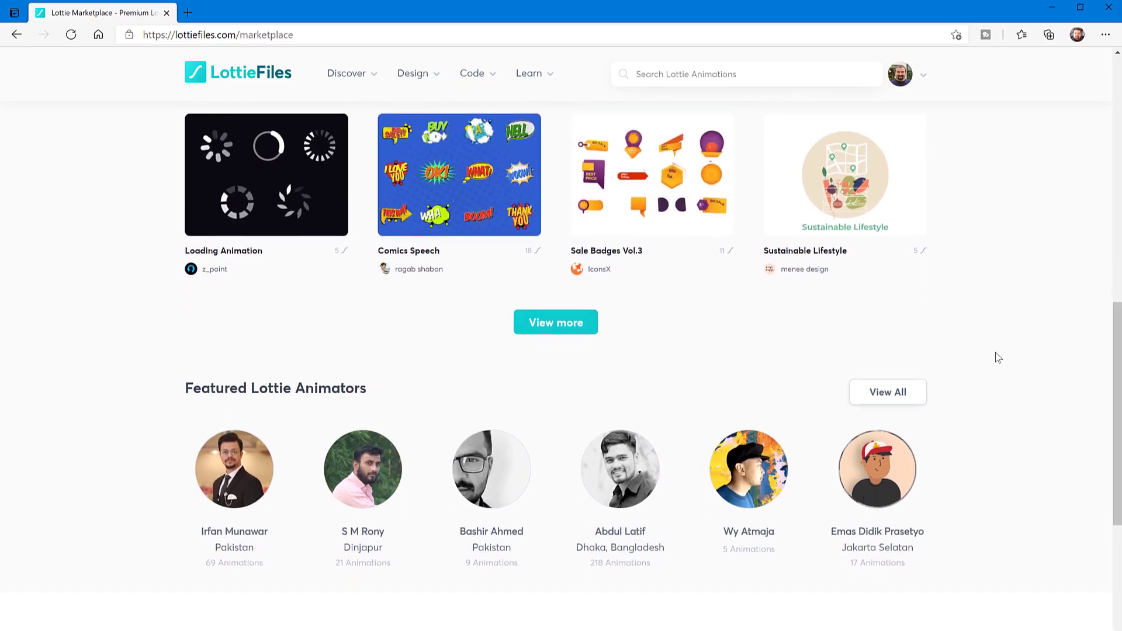
scroll(997, 356, "down", 2)
scroll(997, 356, "up", 5)
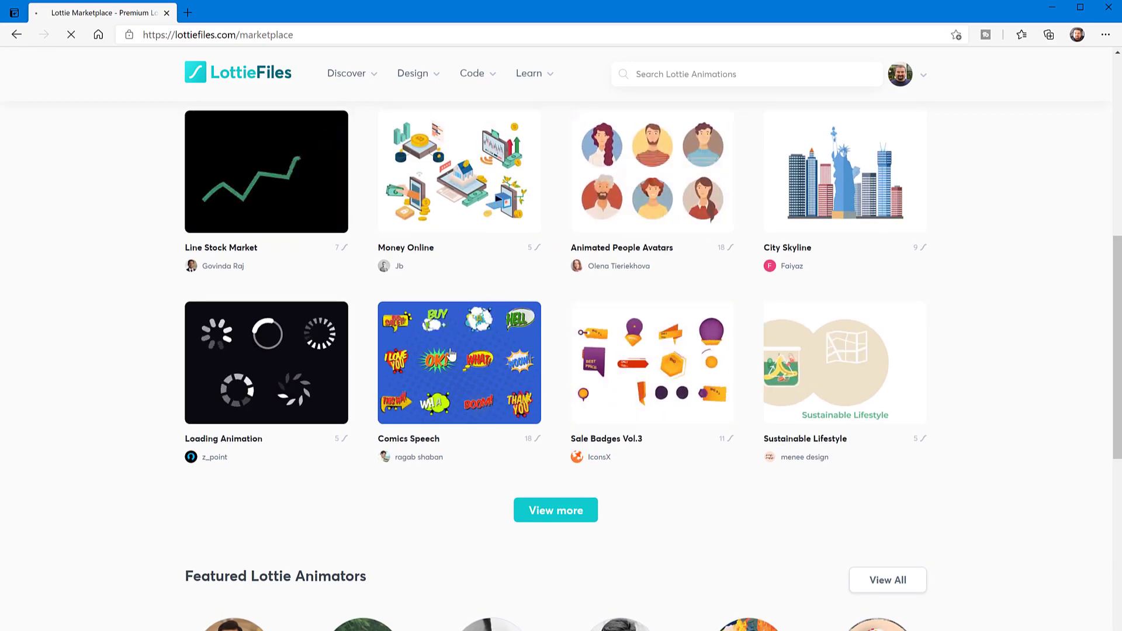
- Open the Comics Speech pack and browse its $1.99 speech-bubble animations
left_click(475, 359)
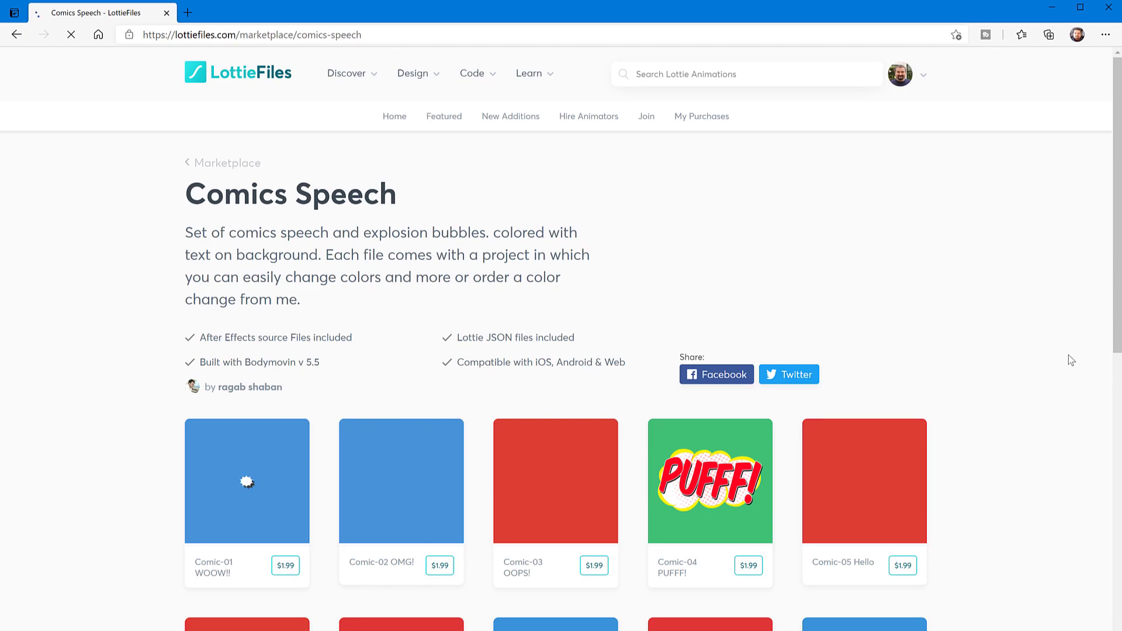
scroll(1069, 357, "down", 2)
scroll(1069, 359, "down", 2)
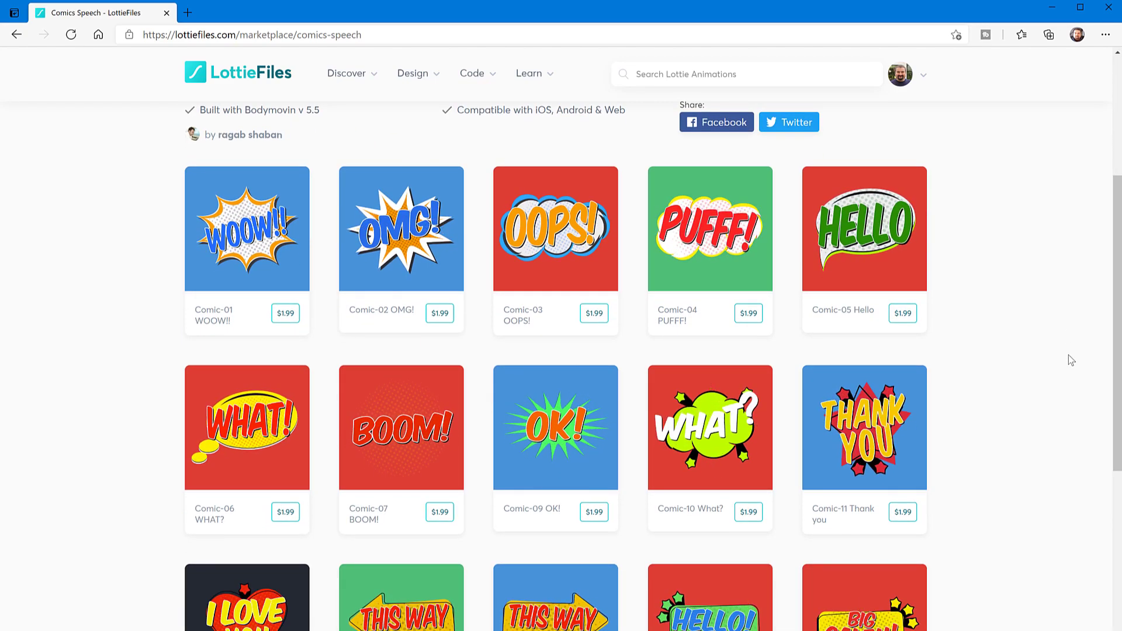
scroll(1069, 360, "down", 4)
scroll(1070, 359, "down", 2)
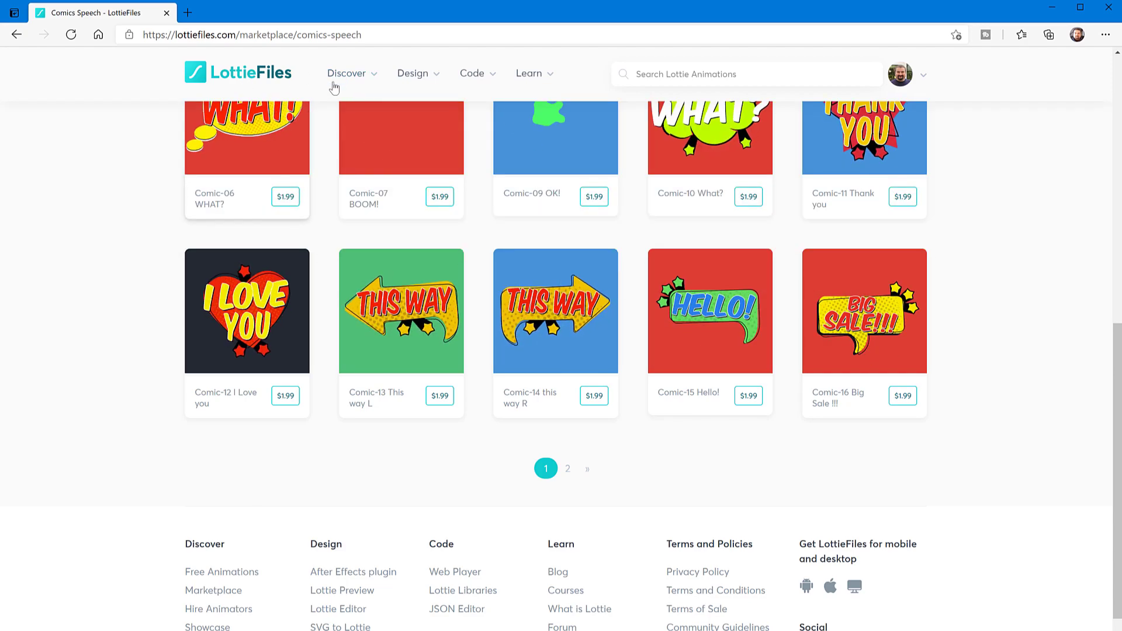
mouse_move(350, 80)
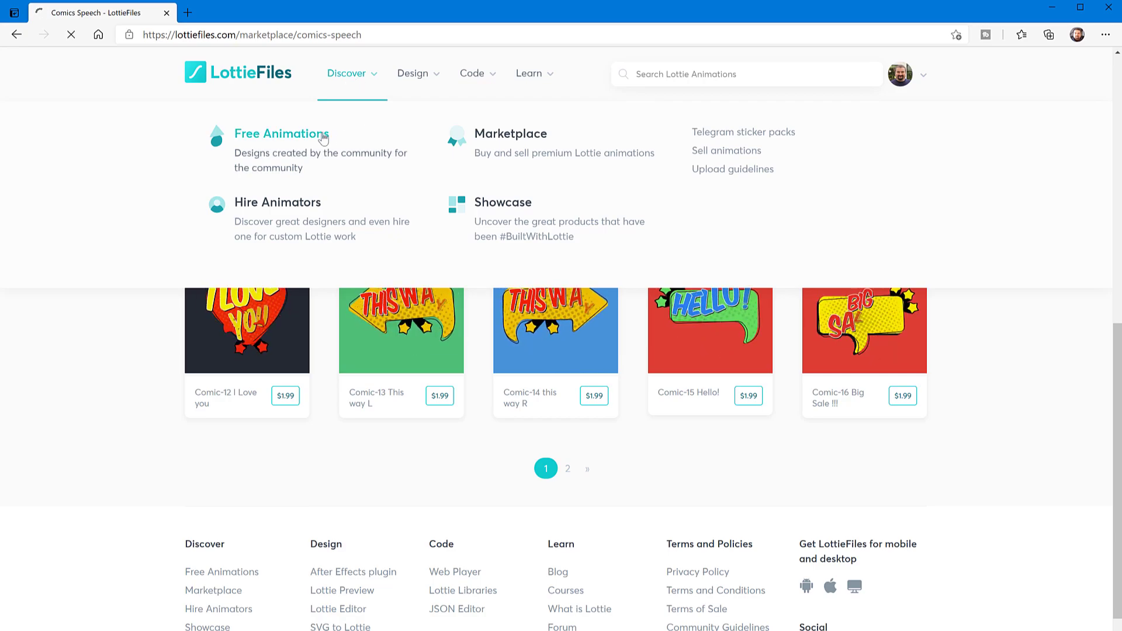
- Switch to Discover > Free Animations and scroll the Featured grid to the pink rocket card
left_click(323, 138)
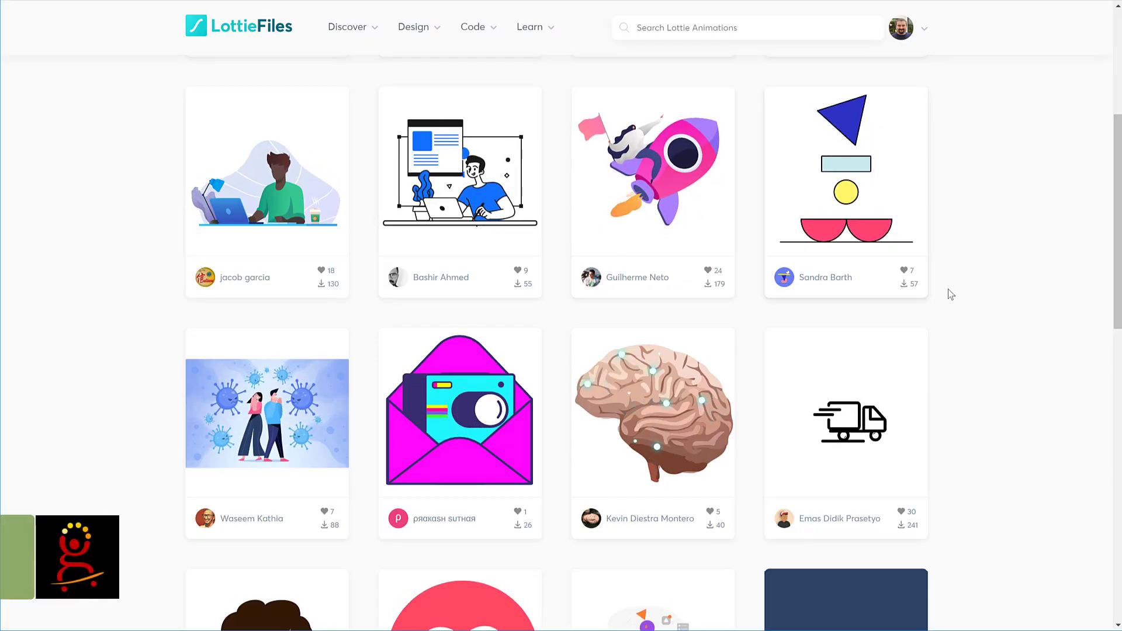
scroll(977, 288, "down", 2)
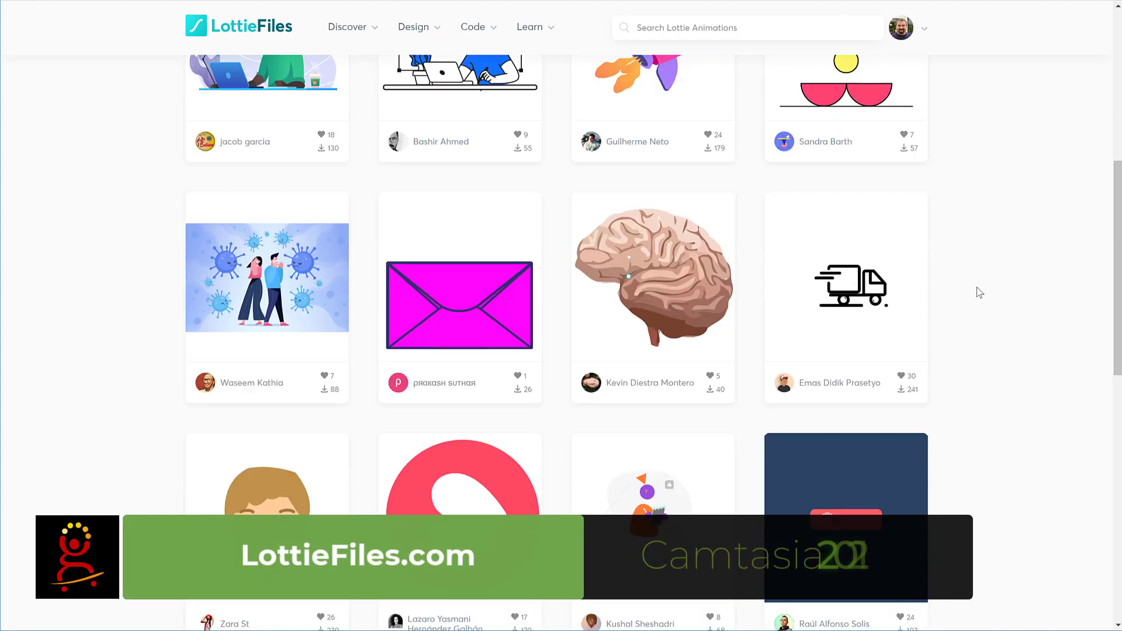
scroll(979, 292, "down", 6)
scroll(978, 291, "up", 11)
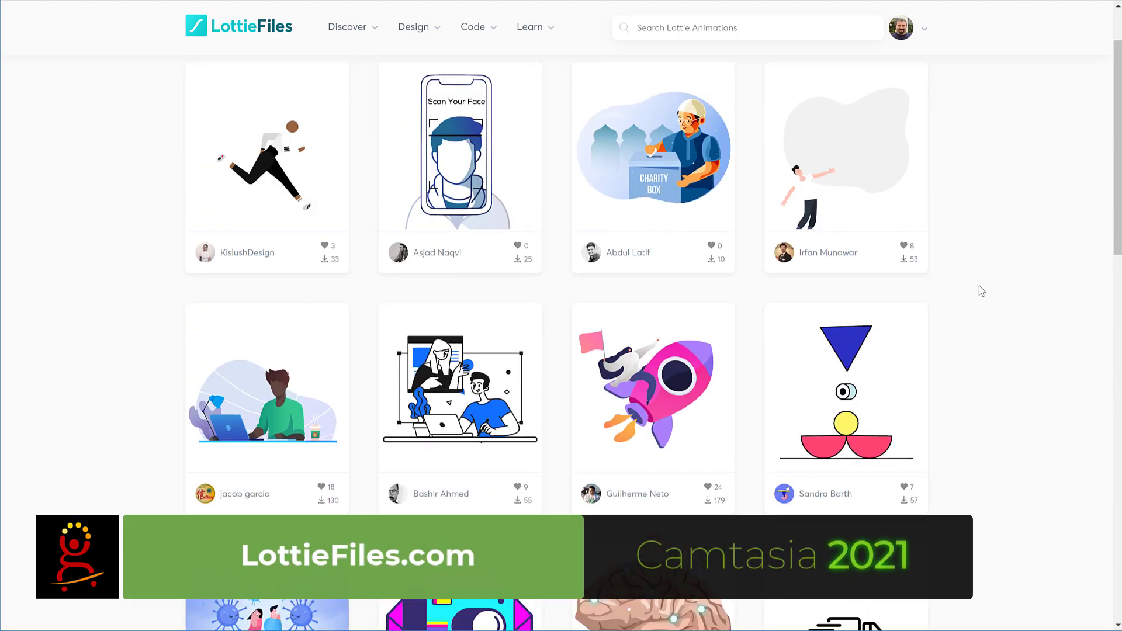
mouse_move(351, 27)
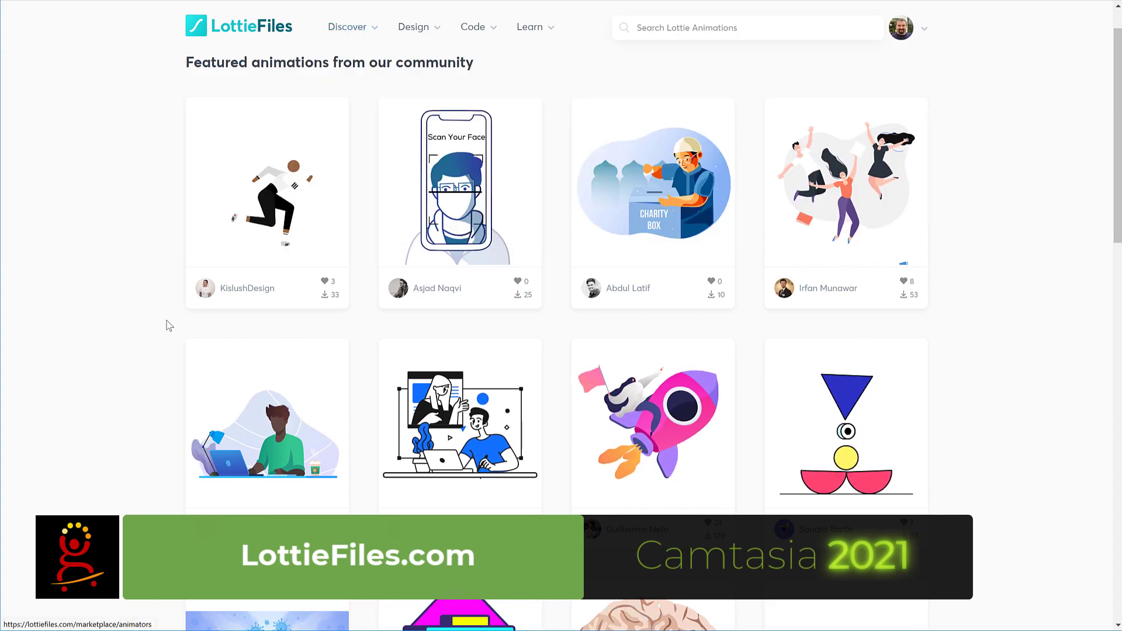
scroll(168, 326, "down", 18)
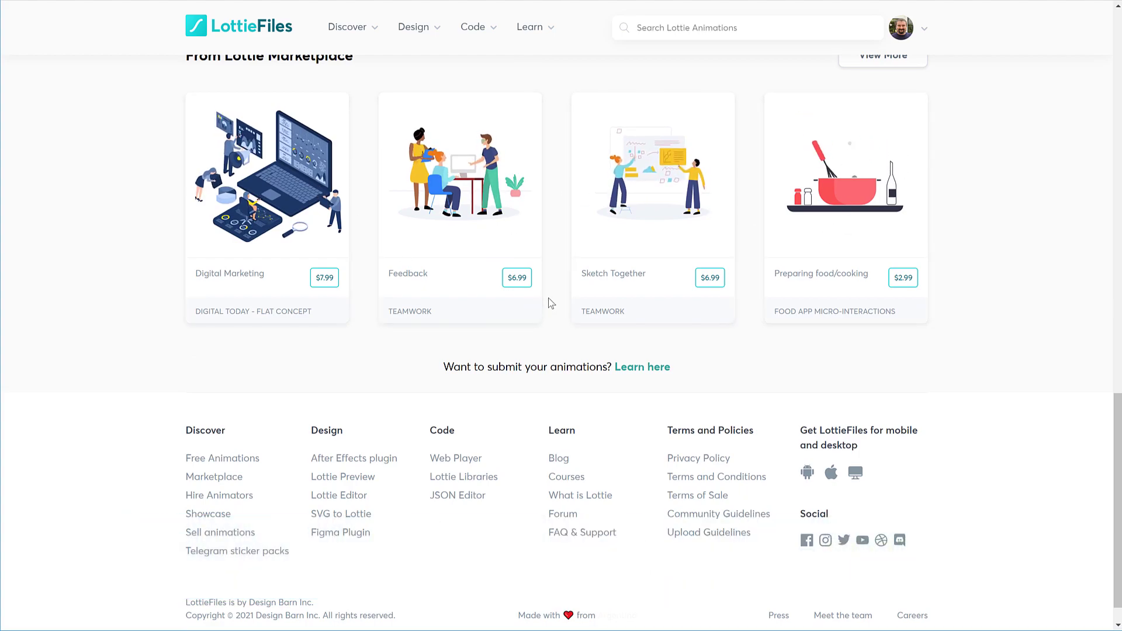
scroll(548, 300, "up", 3)
scroll(548, 300, "up", 4)
scroll(608, 343, "up", 5)
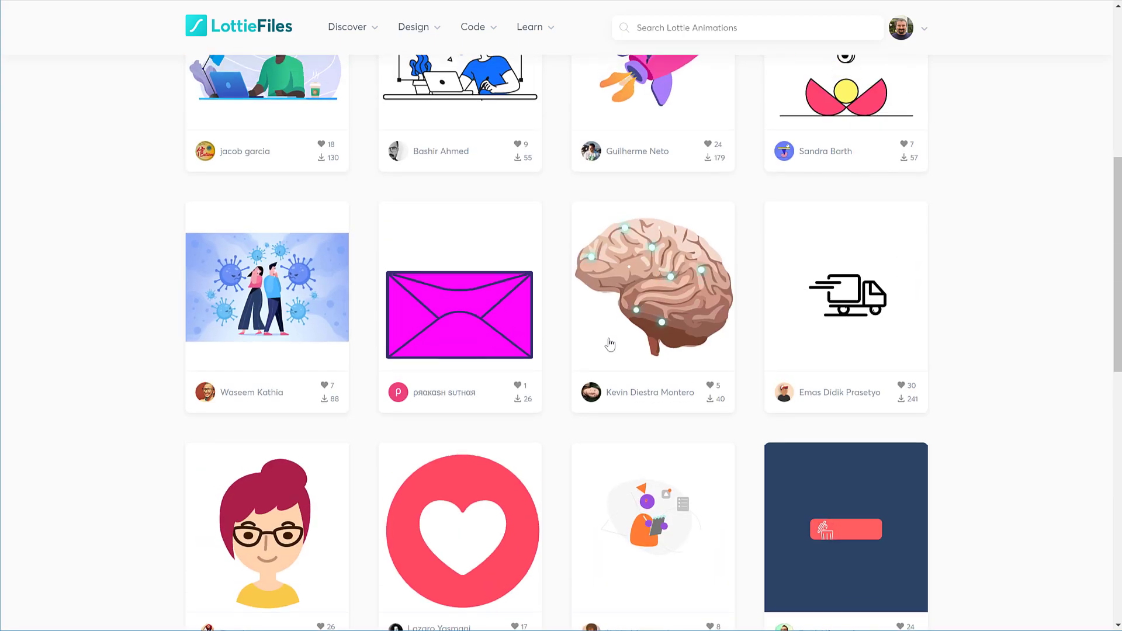
scroll(831, 325, "down", 4)
scroll(630, 332, "up", 5)
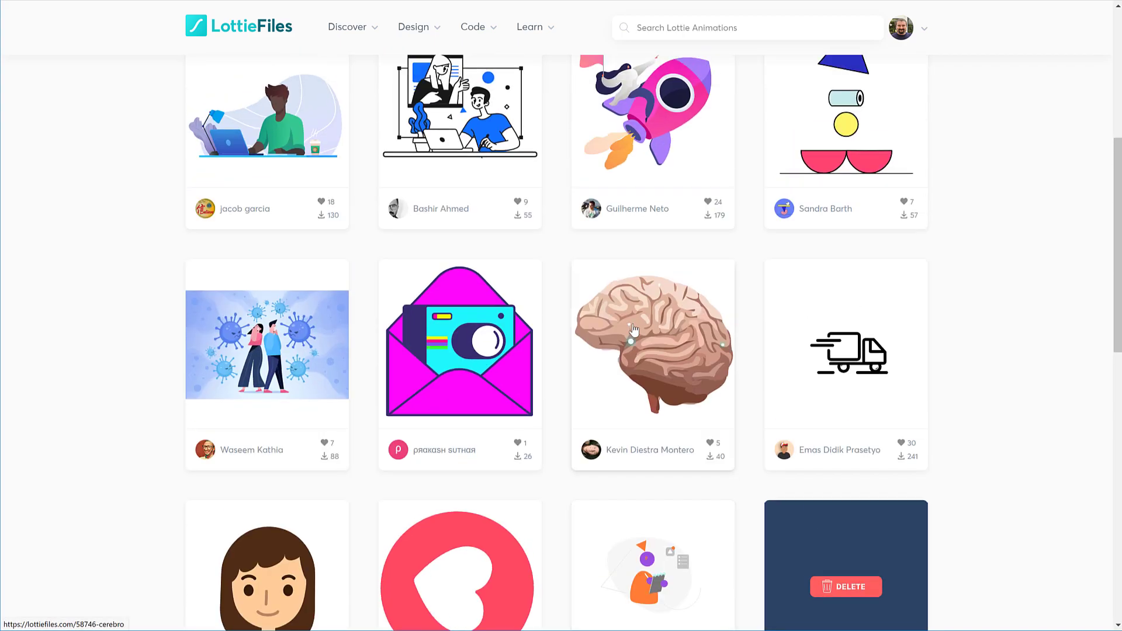
scroll(655, 351, "up", 4)
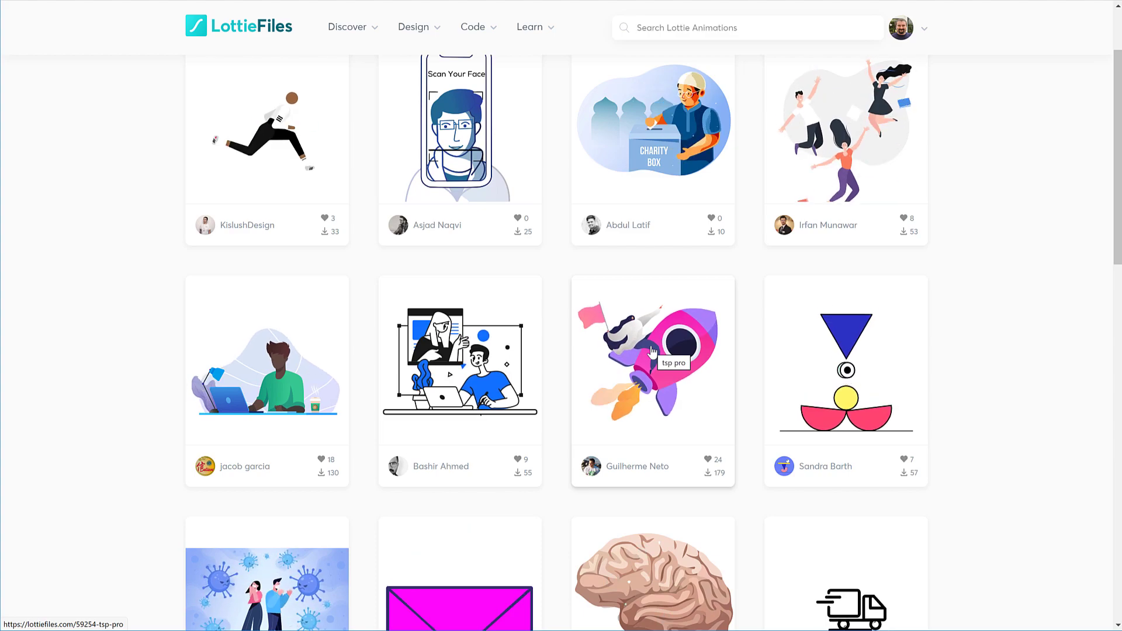
scroll(652, 349, "up", 2)
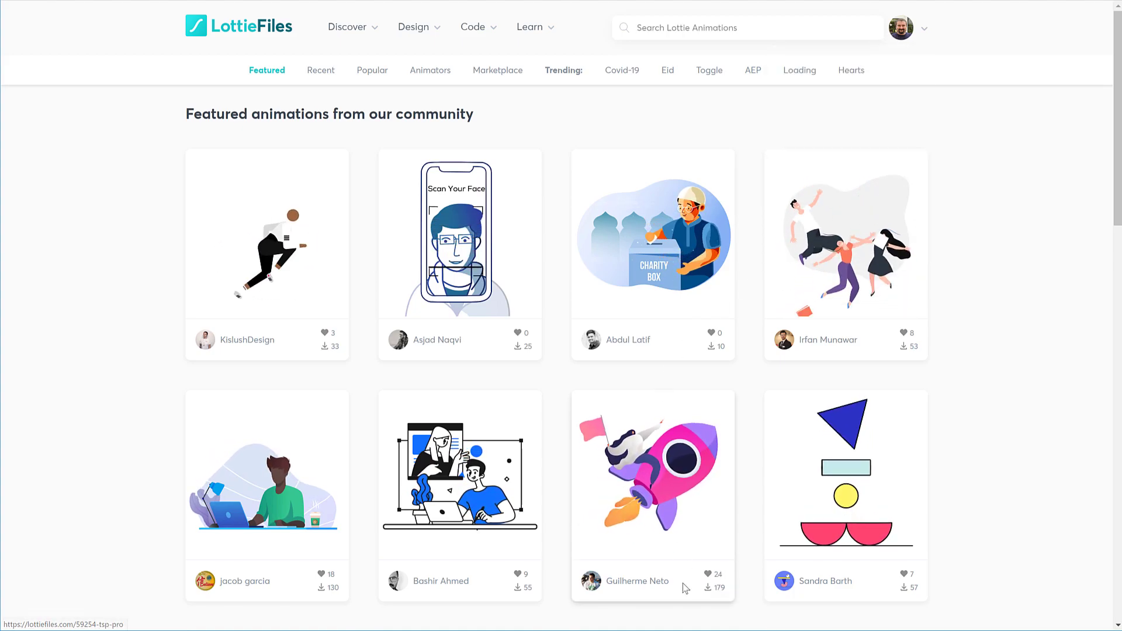
- Open the pink rocket animation's detail view and pause its preview
left_click(666, 467)
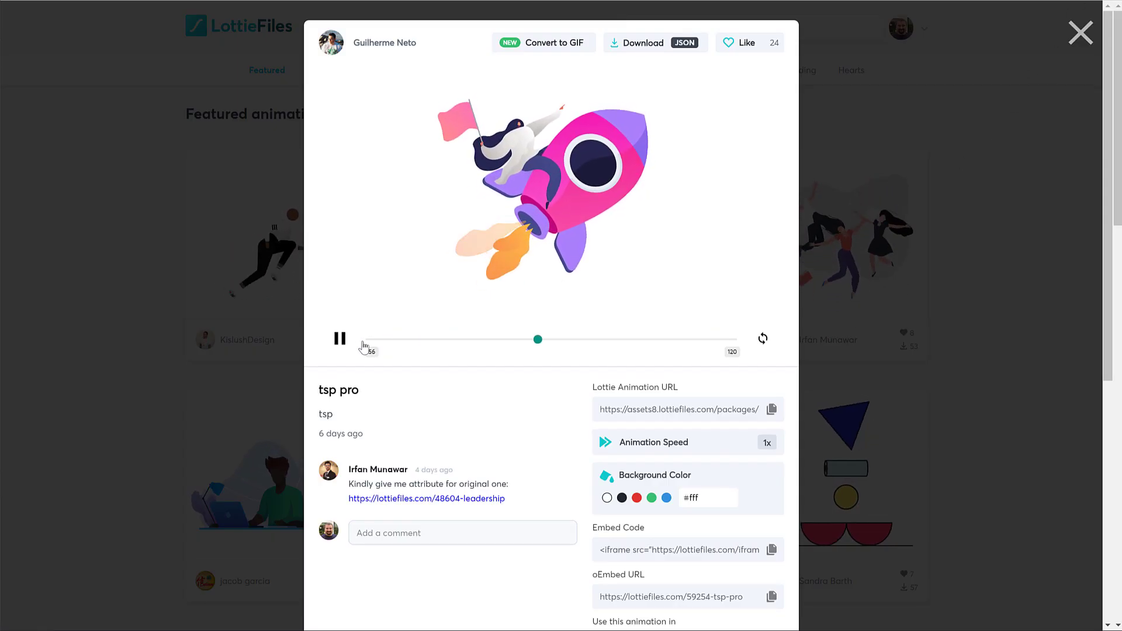
left_click(340, 340)
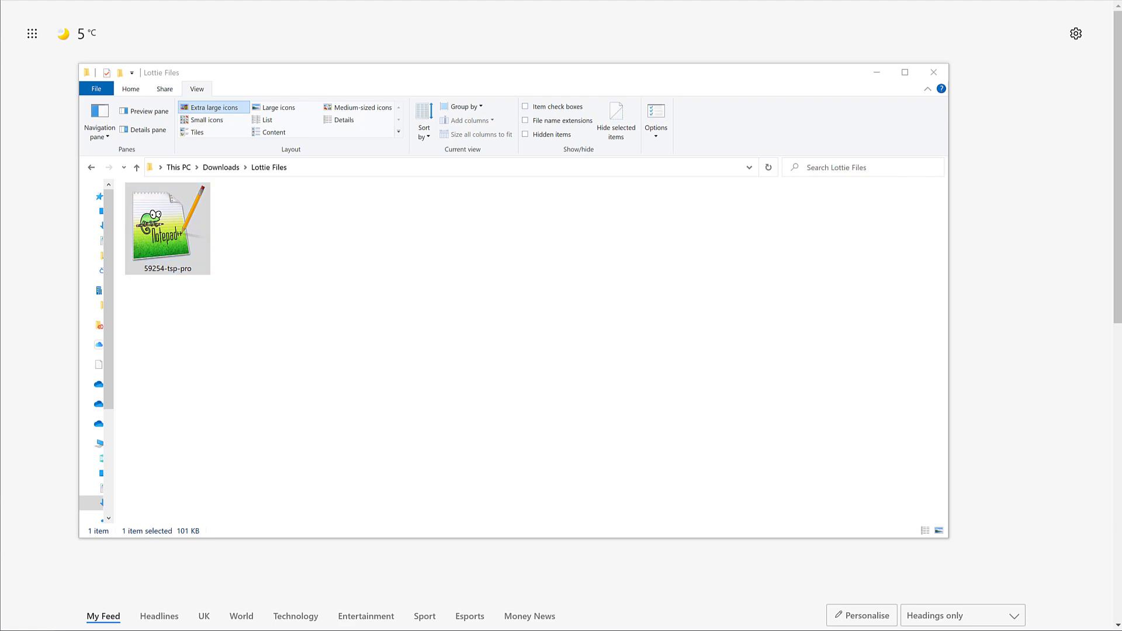
- Open 59254-tsp-pro.json in Notepad++ and scroll through its Lottie JSON
key("Return")
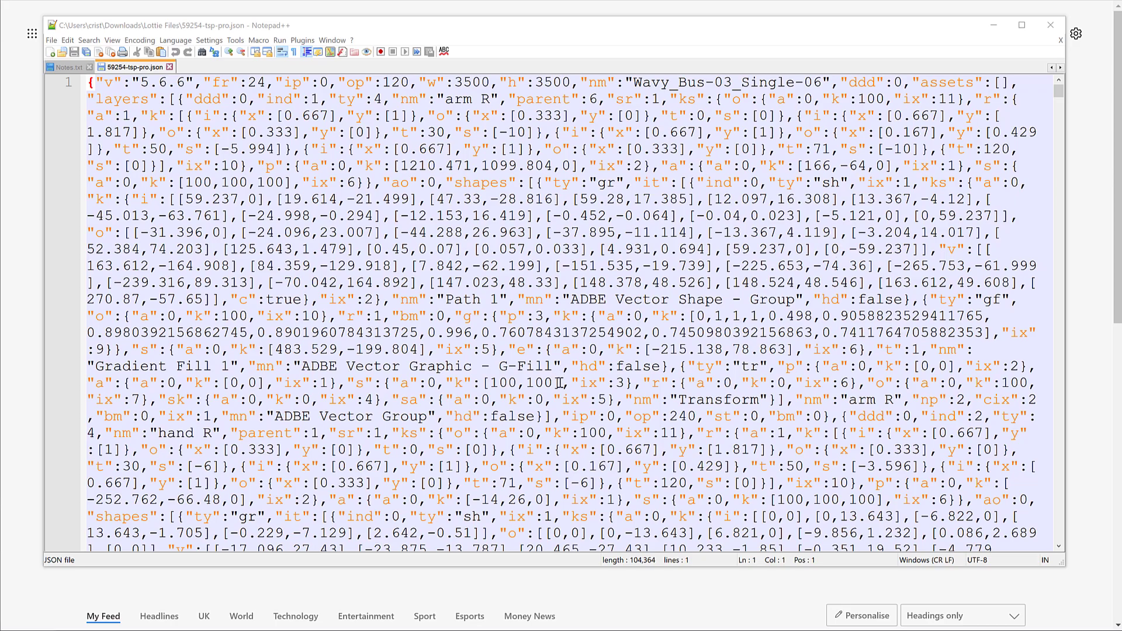
scroll(559, 383, "down", 12)
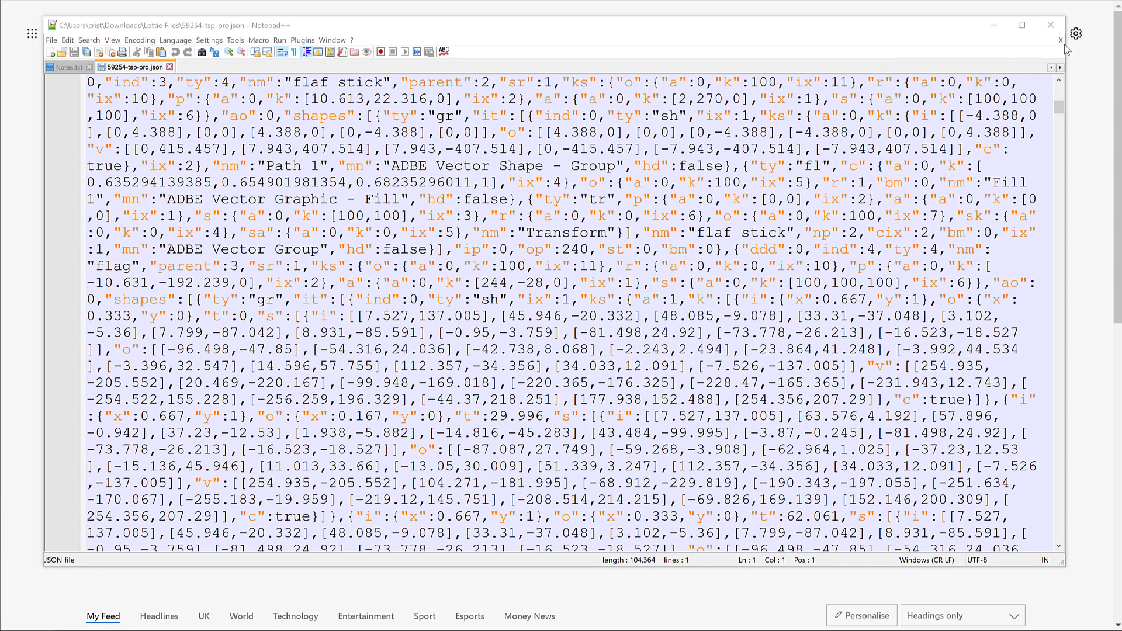
- Import 59254-tsp-pro.json from the Downloads folder into the Camtasia Media Bin
left_click(991, 28)
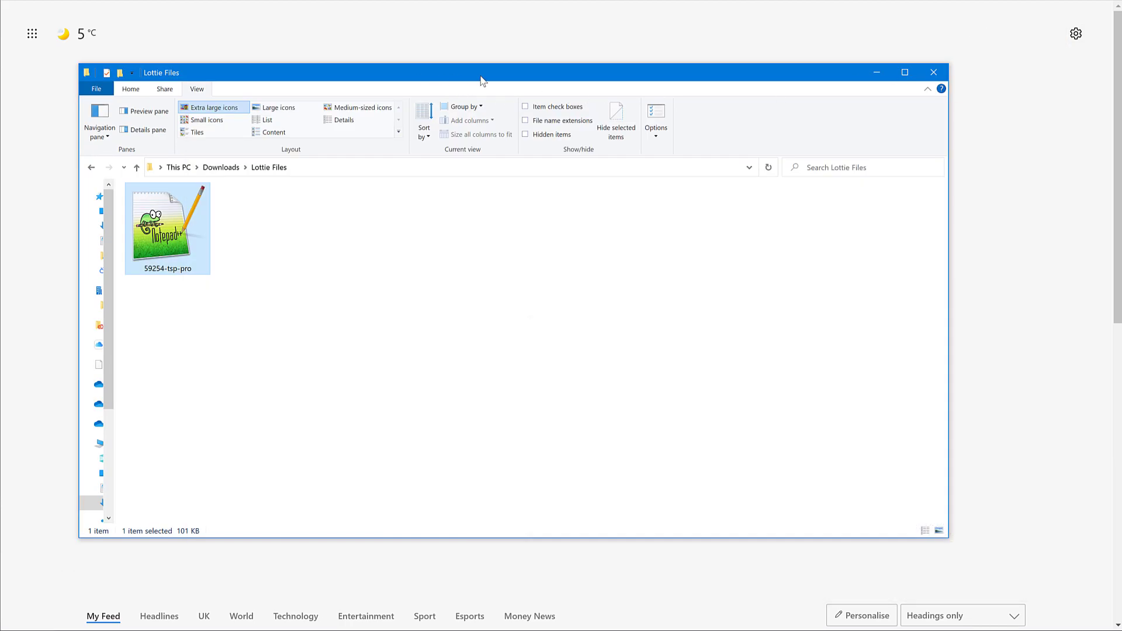
left_click_drag(482, 81, 1118, 64)
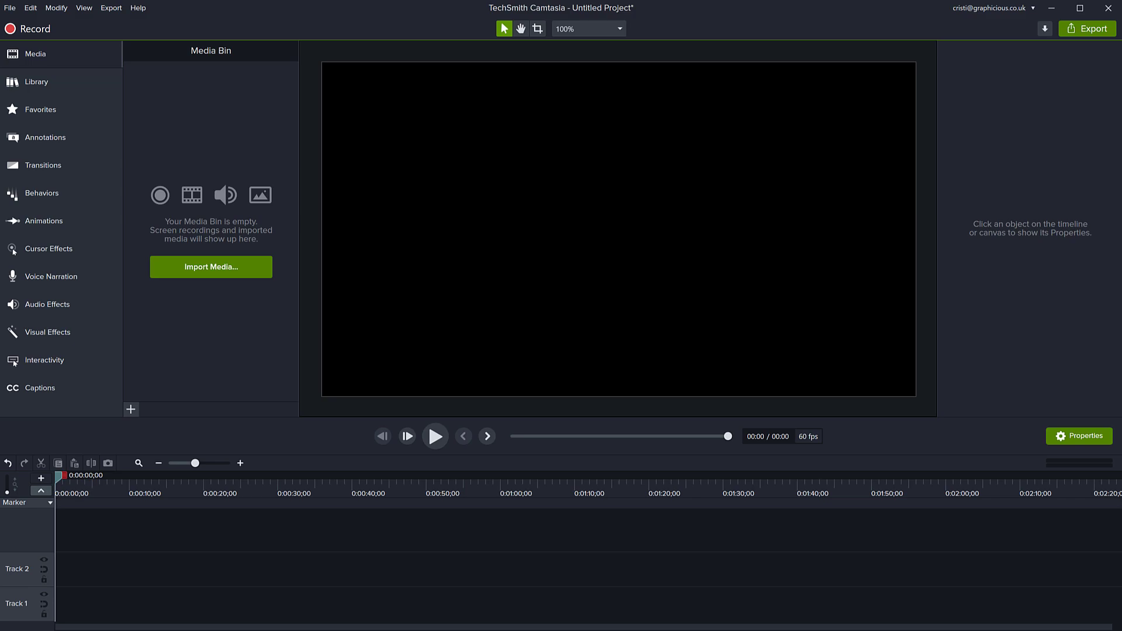
key("alt+Tab")
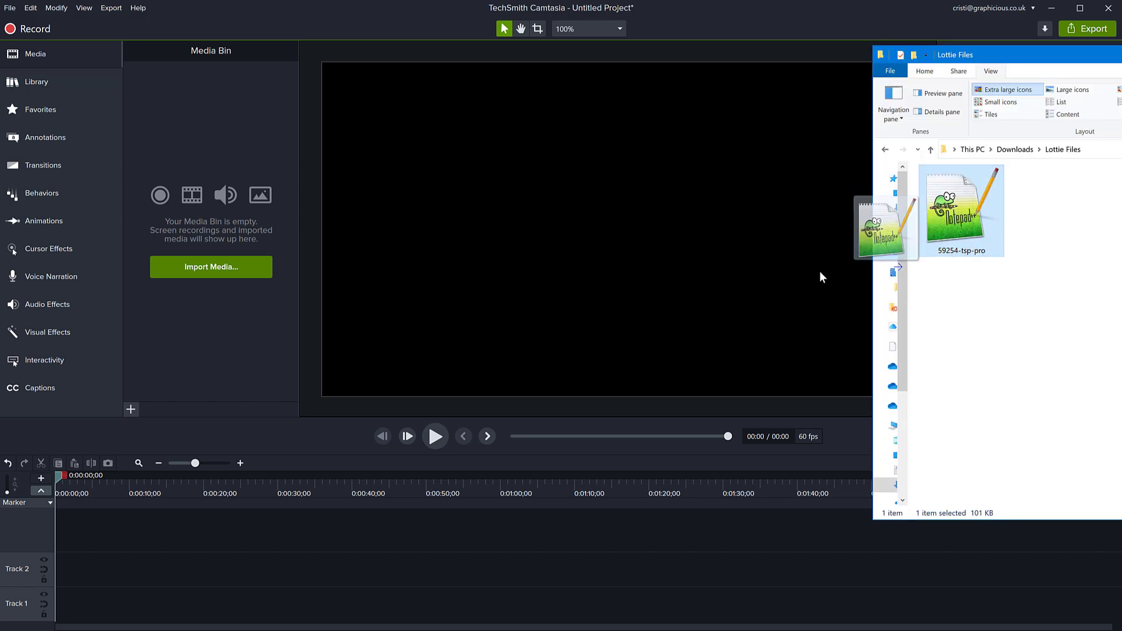
left_click_drag(193, 164, 194, 166)
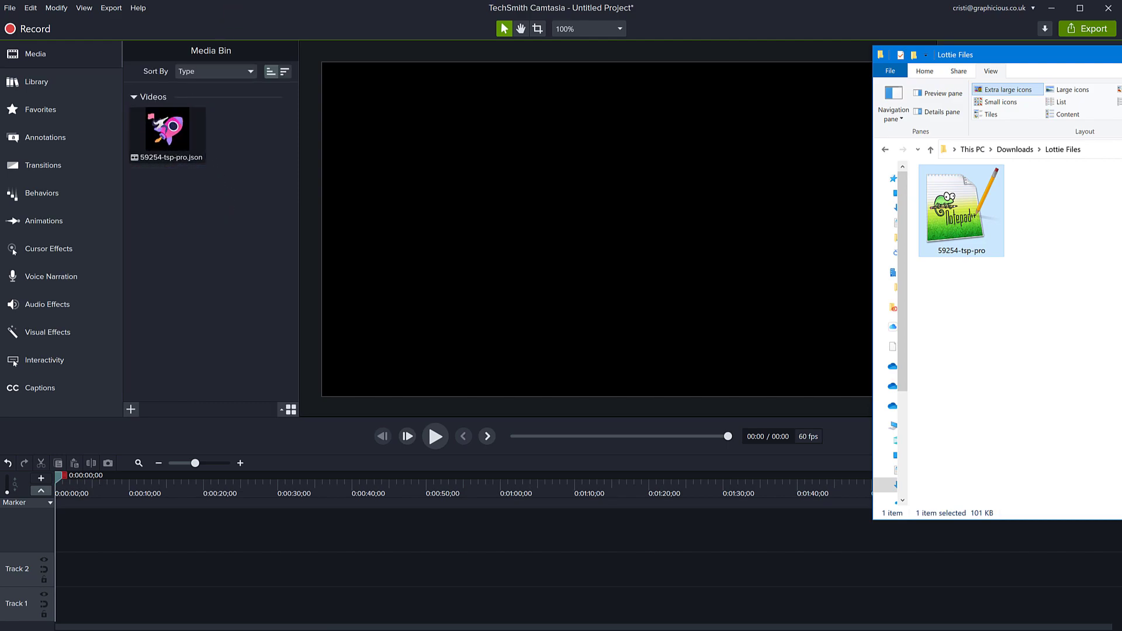
- Place the rocket animation on Track 1 as a 4-second clip at 30.9% scale
left_click(245, 18)
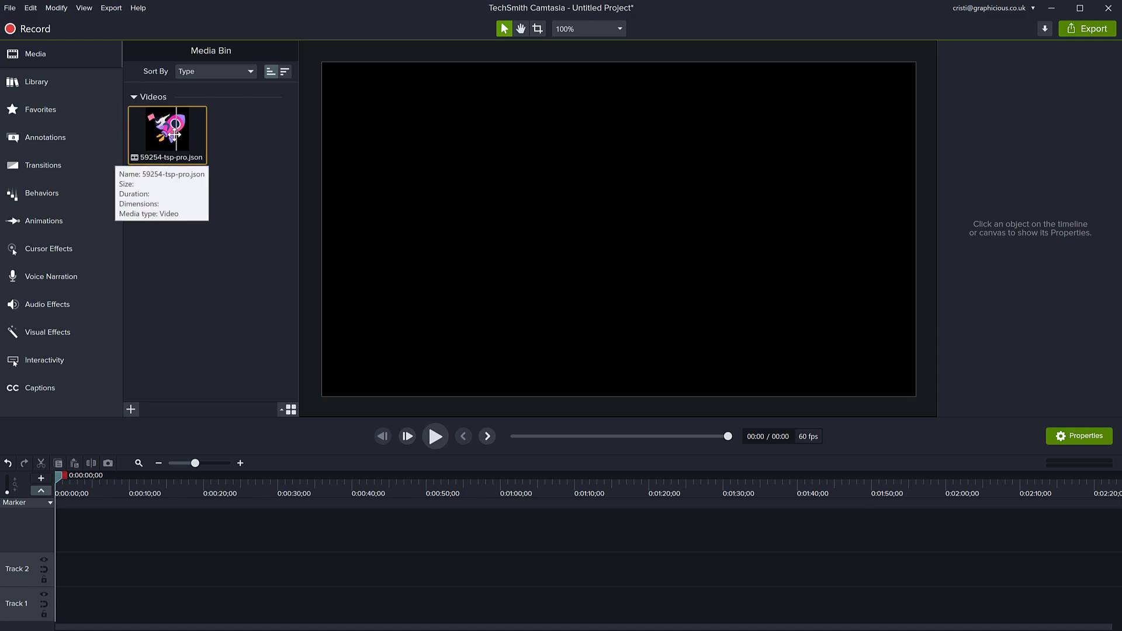
left_click_drag(170, 132, 634, 230)
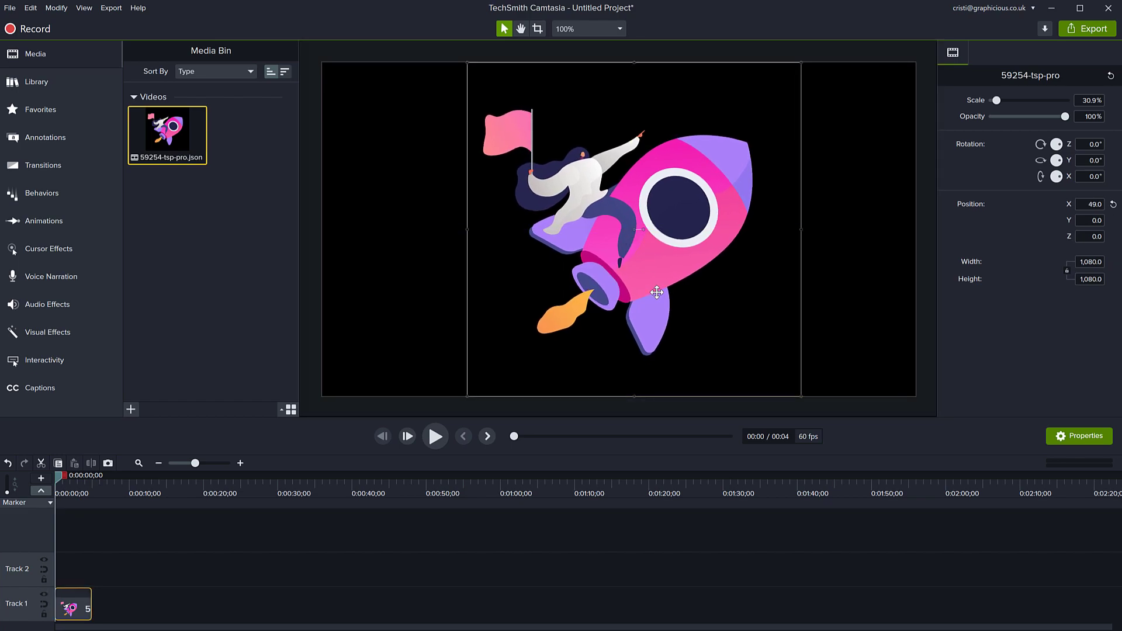
scroll(207, 573, "up", 5)
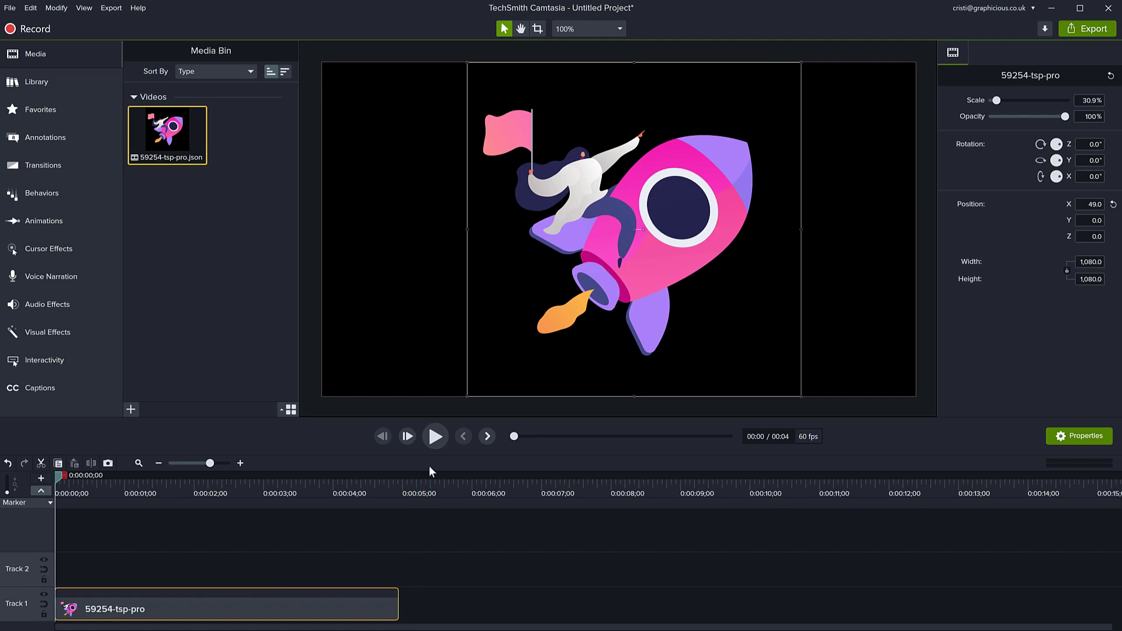
left_click(433, 441)
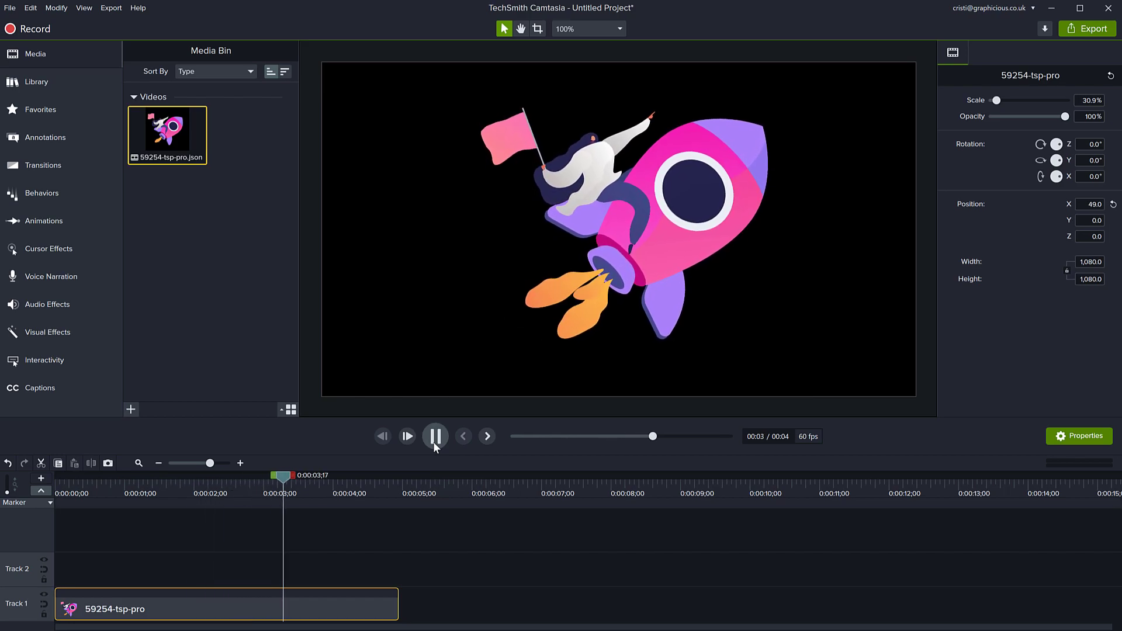
left_click(433, 442)
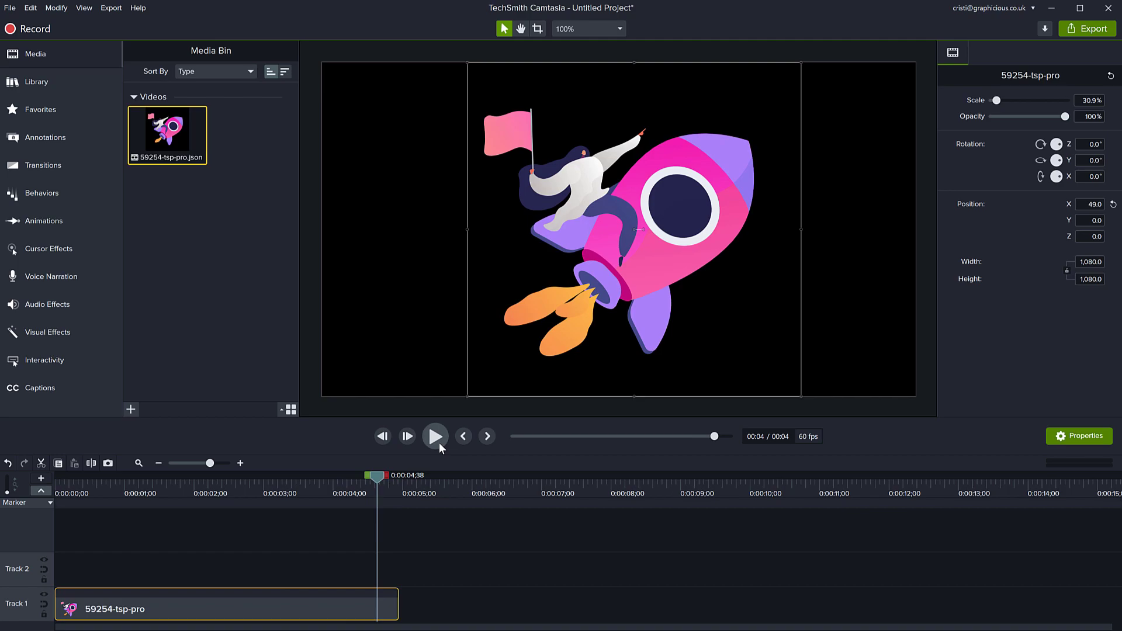
right_click(274, 607)
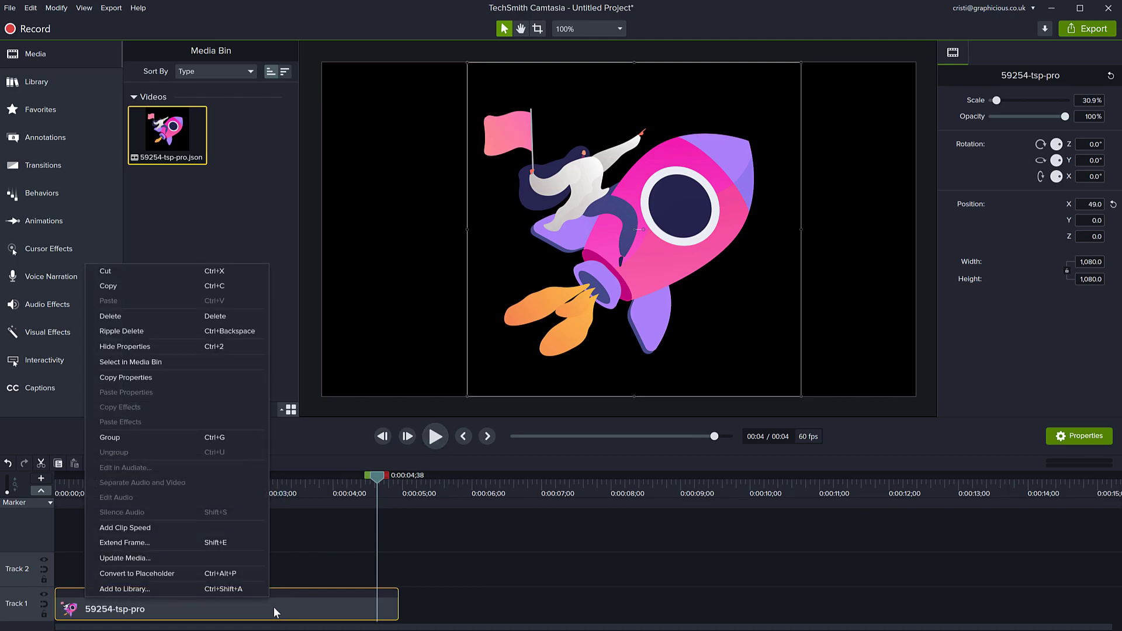
left_click(307, 572)
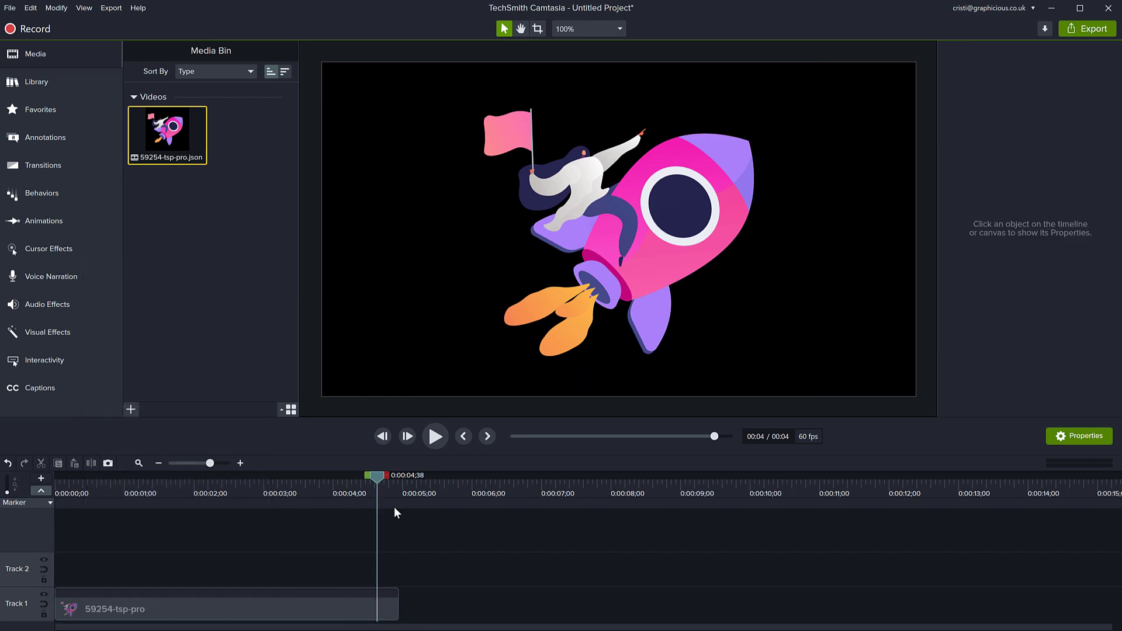
left_click_drag(377, 476, 261, 476)
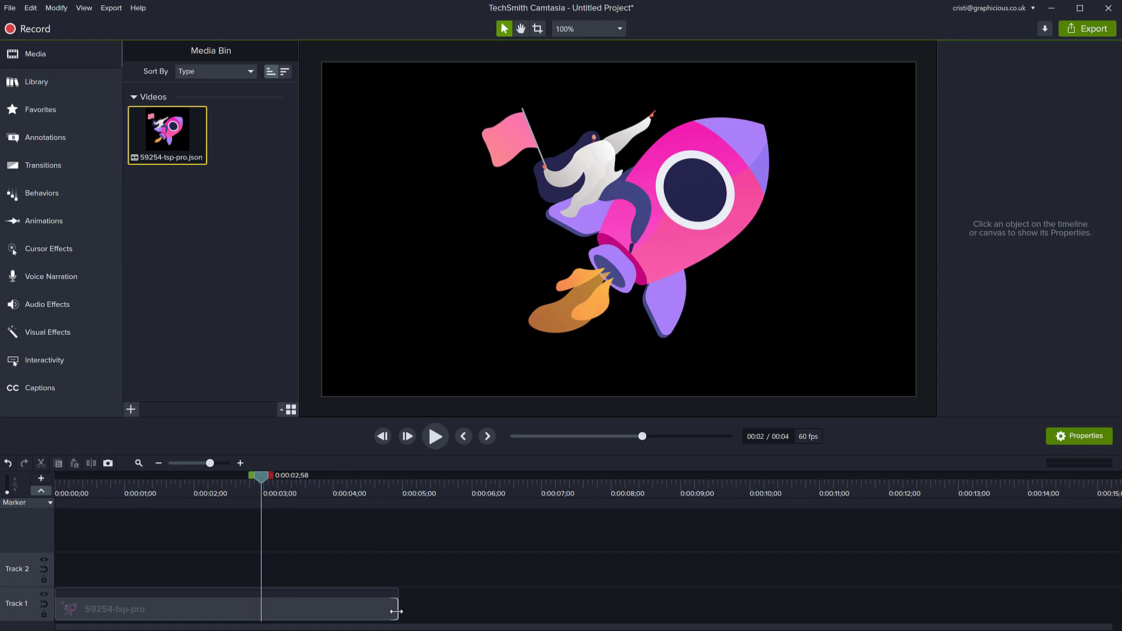
left_click(289, 605)
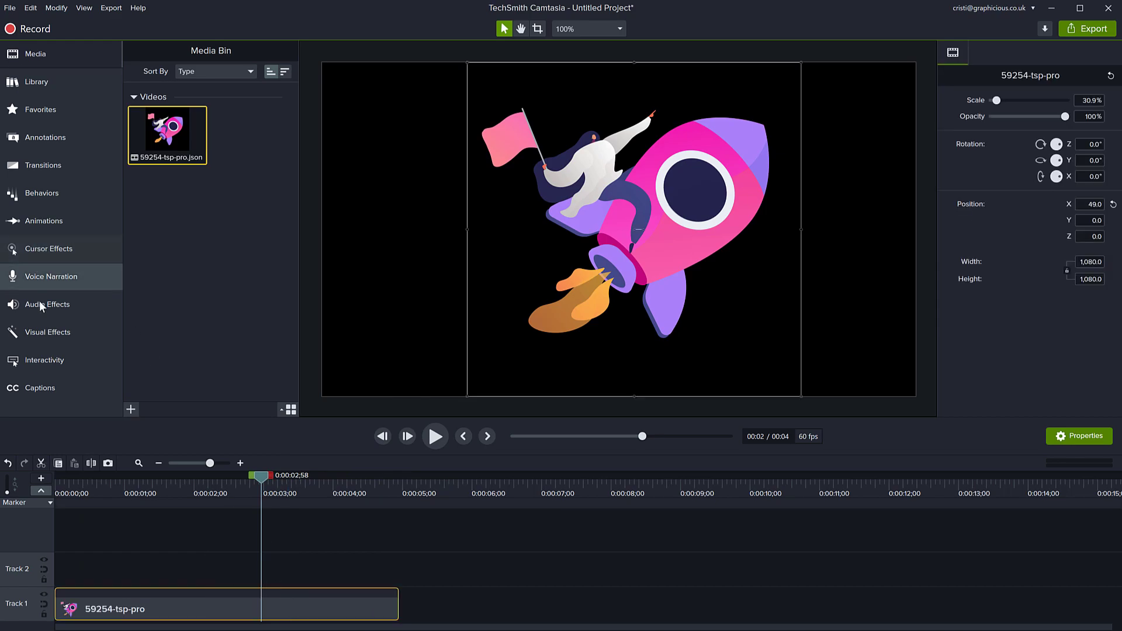
- Apply Colorize to the rocket clip, test its Amount, then remove it to restore pink
left_click(40, 332)
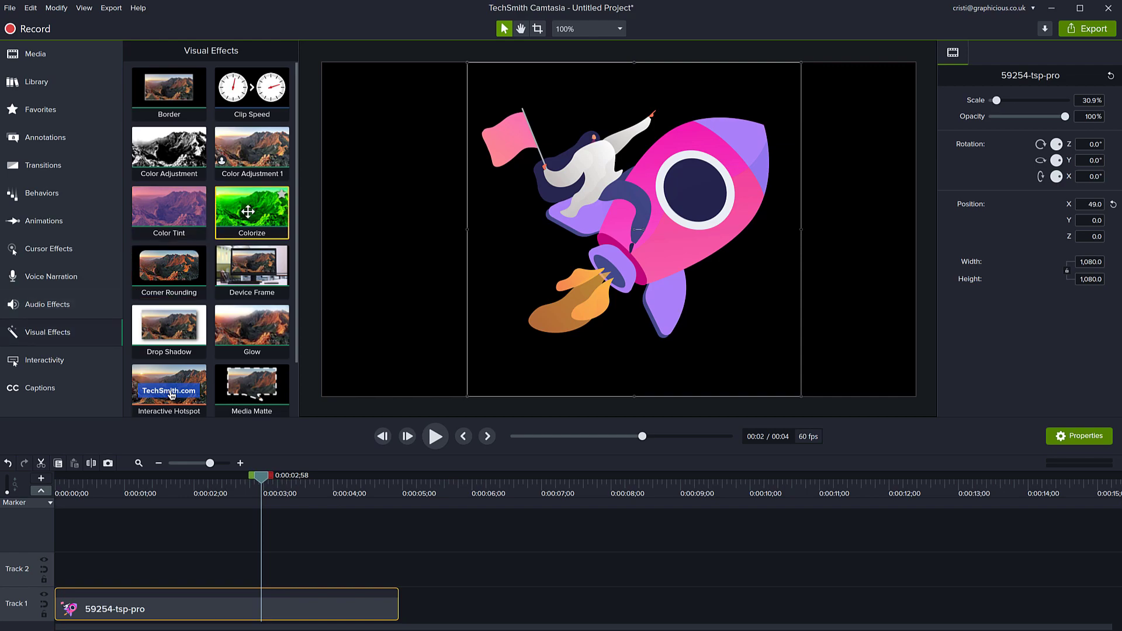
left_click_drag(251, 207, 228, 608)
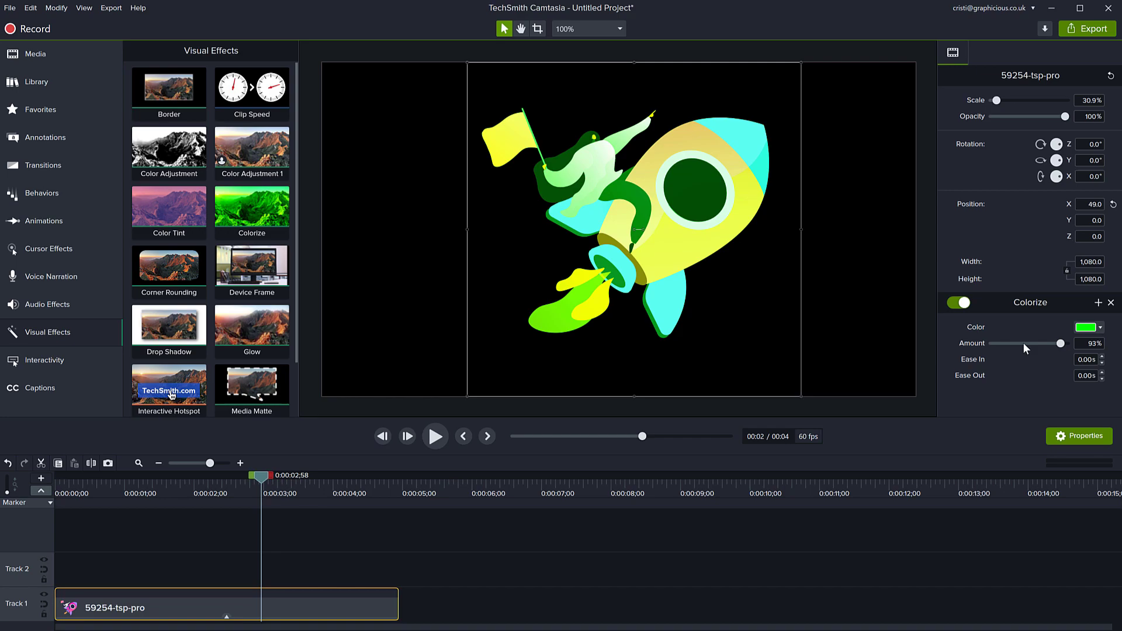
left_click_drag(1060, 345, 1108, 348)
left_click(1110, 303)
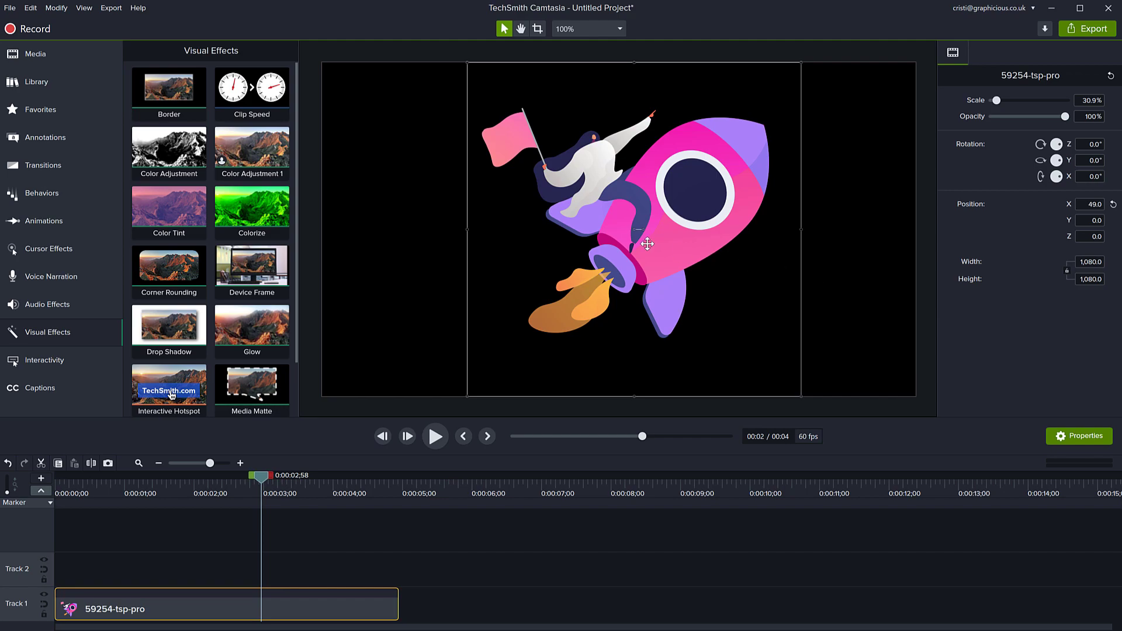
- Scale the rocket to 17.9% and position it at X −478, Y 343 near the top-left
left_click_drag(783, 378, 482, 129)
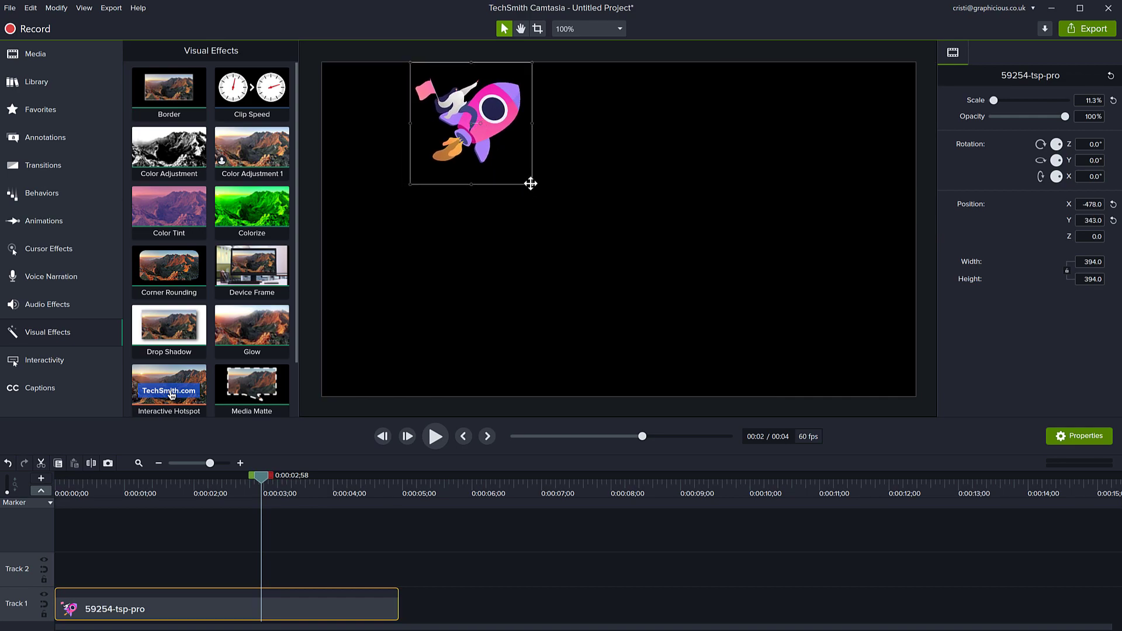
scroll(617, 266, "down", 5)
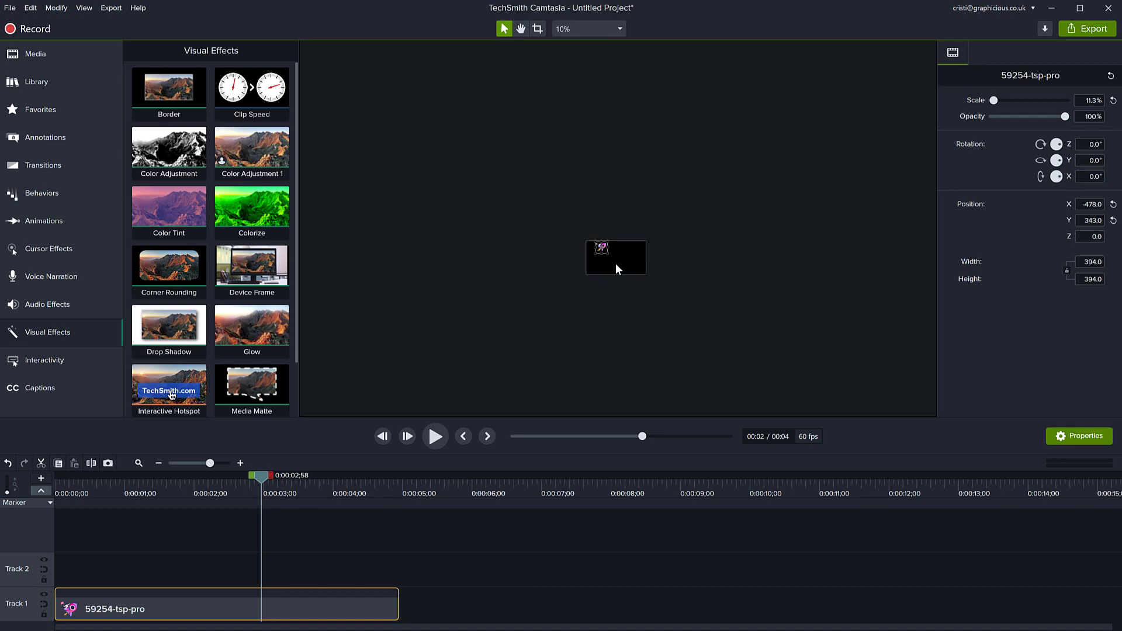
left_click_drag(607, 255, 792, 382)
left_click_drag(638, 272, 656, 236)
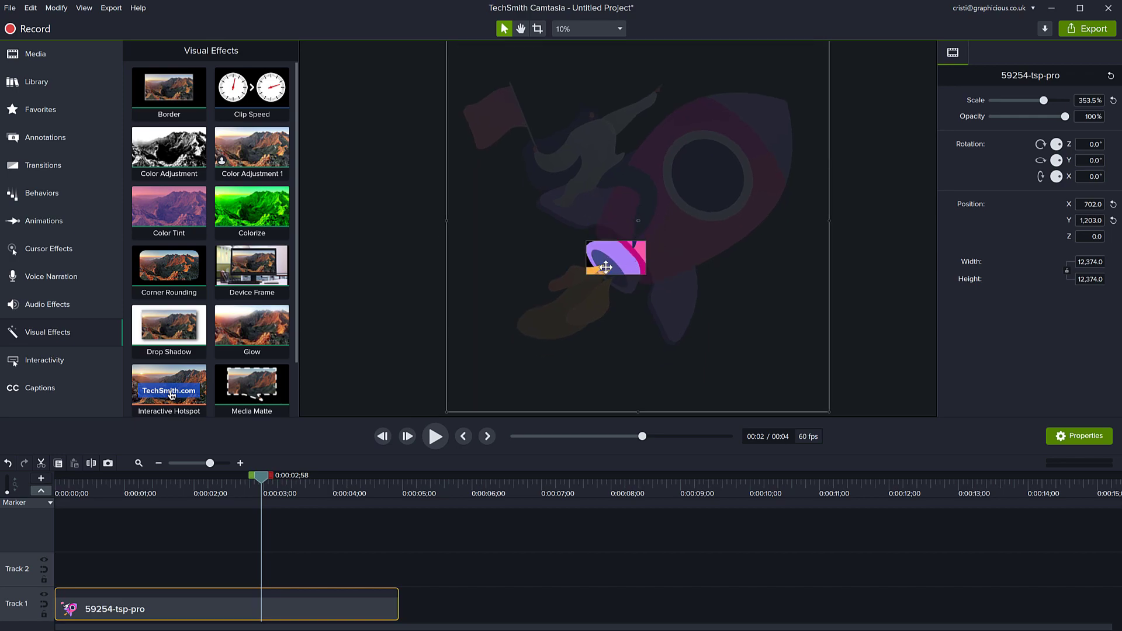
key("ctrl+1")
scroll(562, 255, "up", 2)
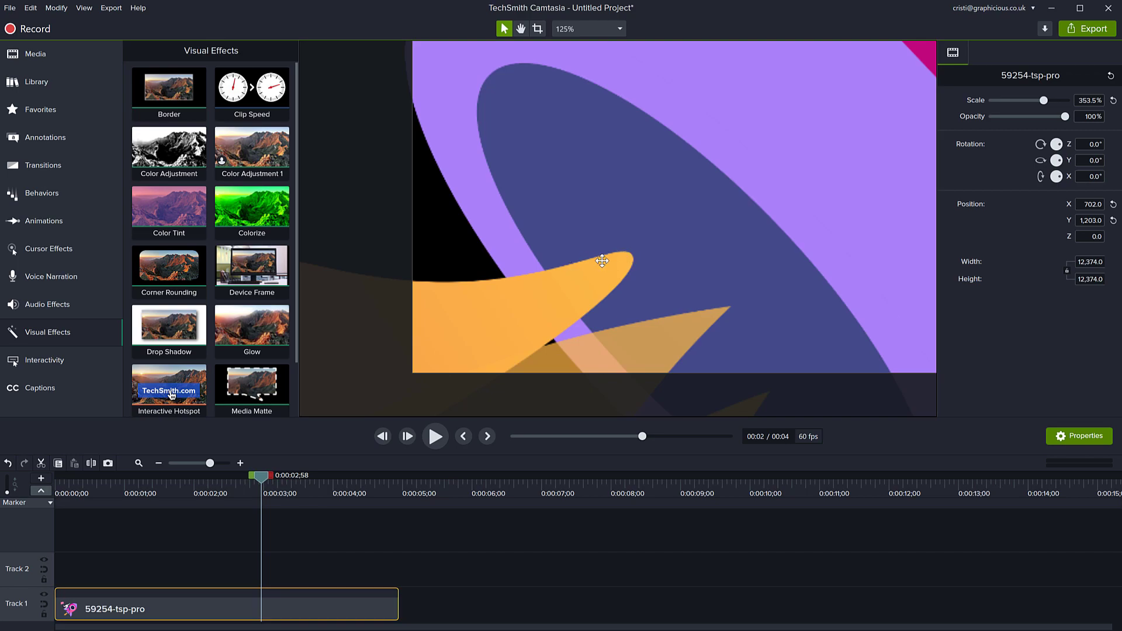
scroll(585, 299, "down", 2)
scroll(584, 300, "down", 3)
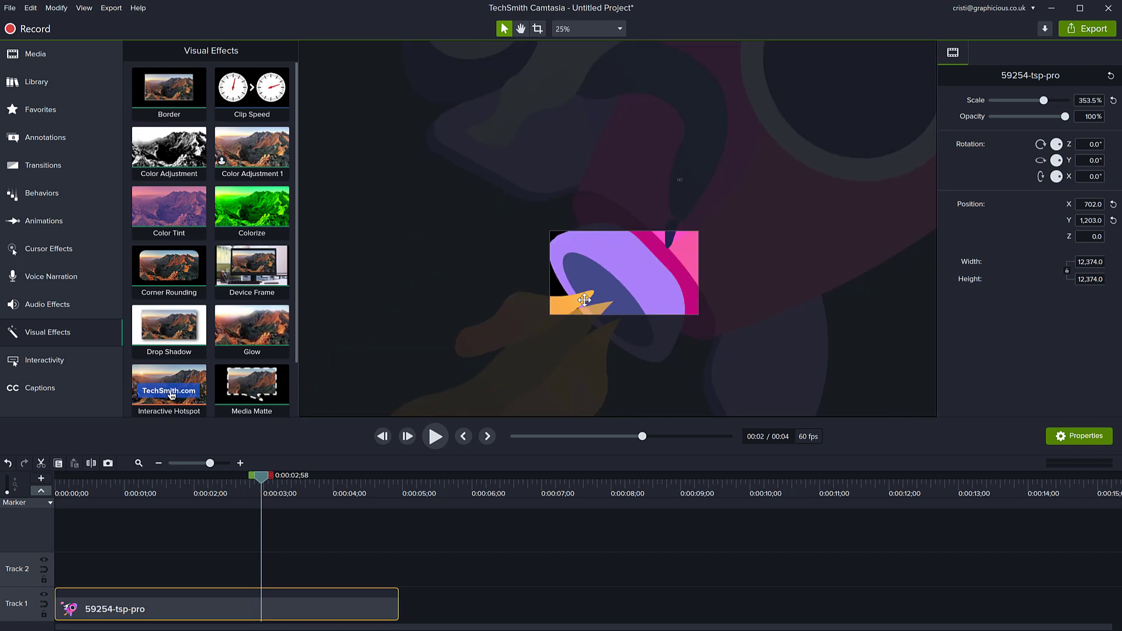
scroll(584, 300, "down", 1)
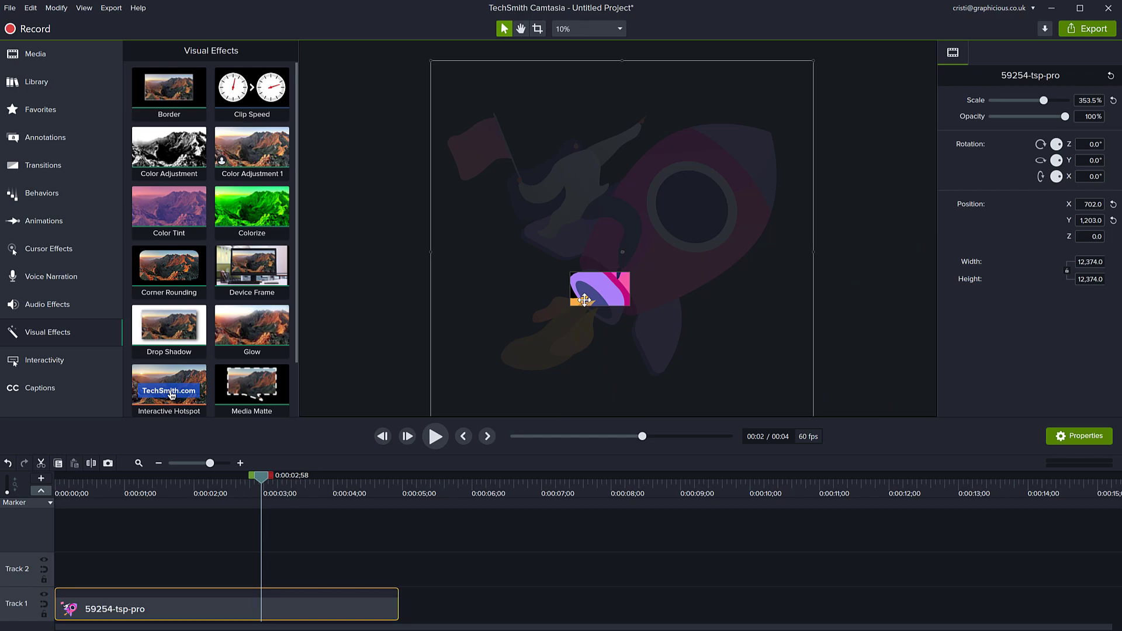
scroll(585, 300, "down", 5)
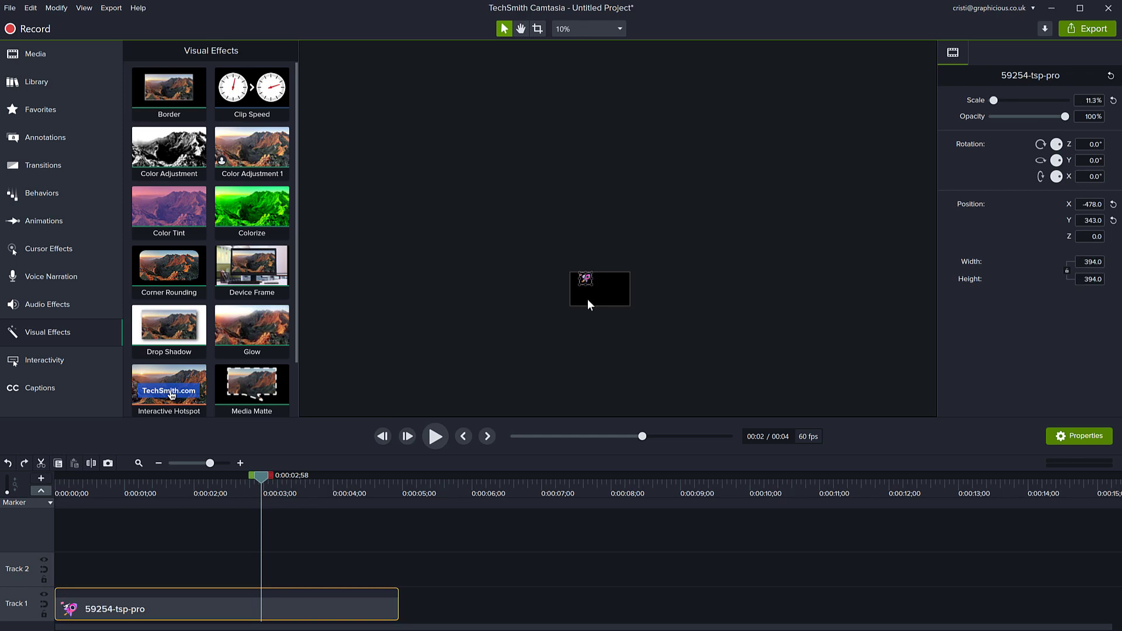
scroll(623, 308, "up", 4)
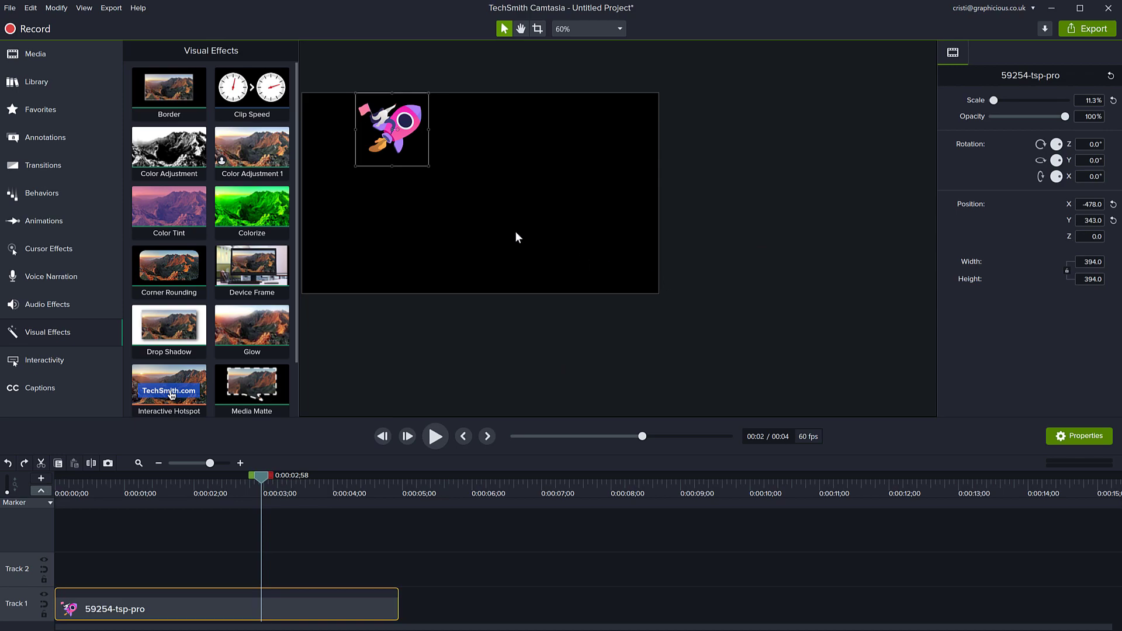
scroll(516, 236, "up", 4)
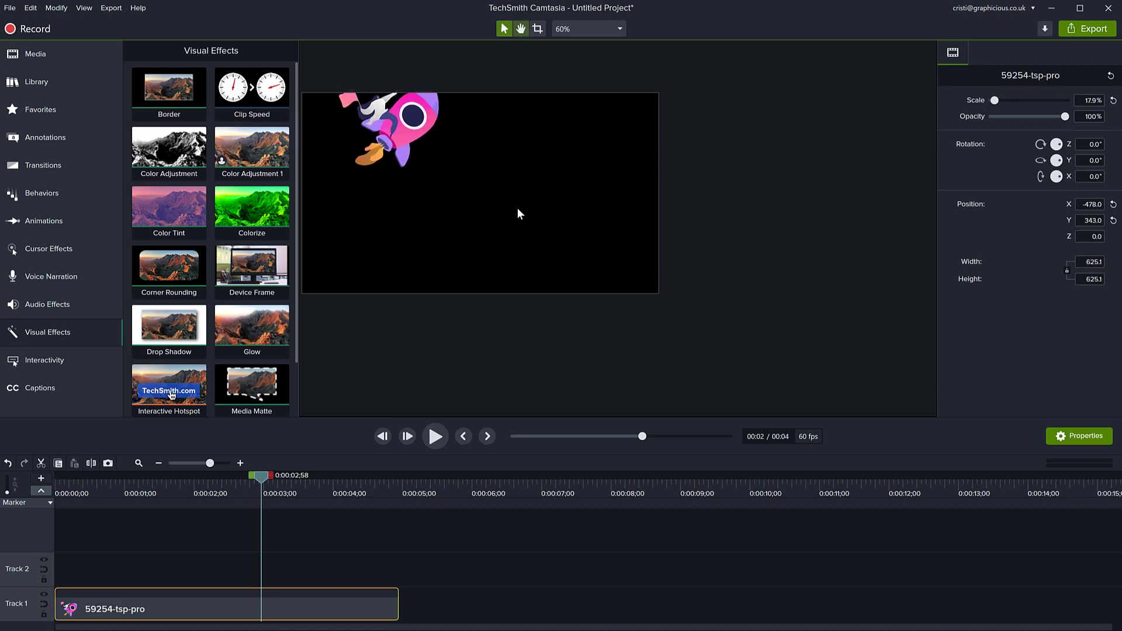
- Add the moon photo to the canvas, shrink it slightly, and place it right of the rocket
left_click_drag(517, 209, 711, 291)
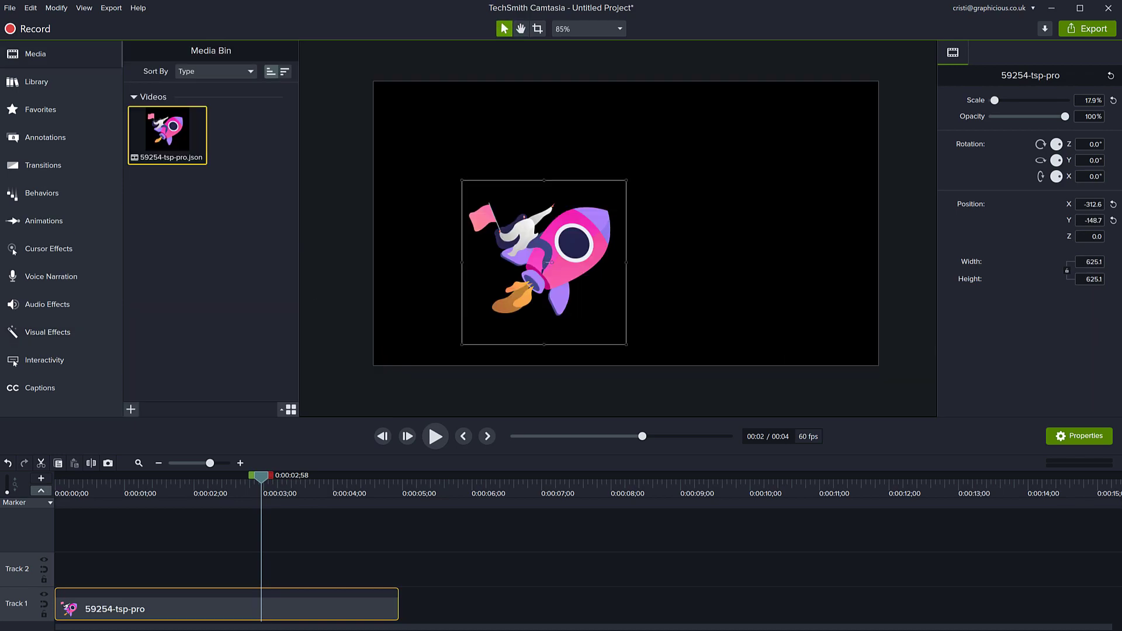
left_click_drag(1121, 251, 734, 222)
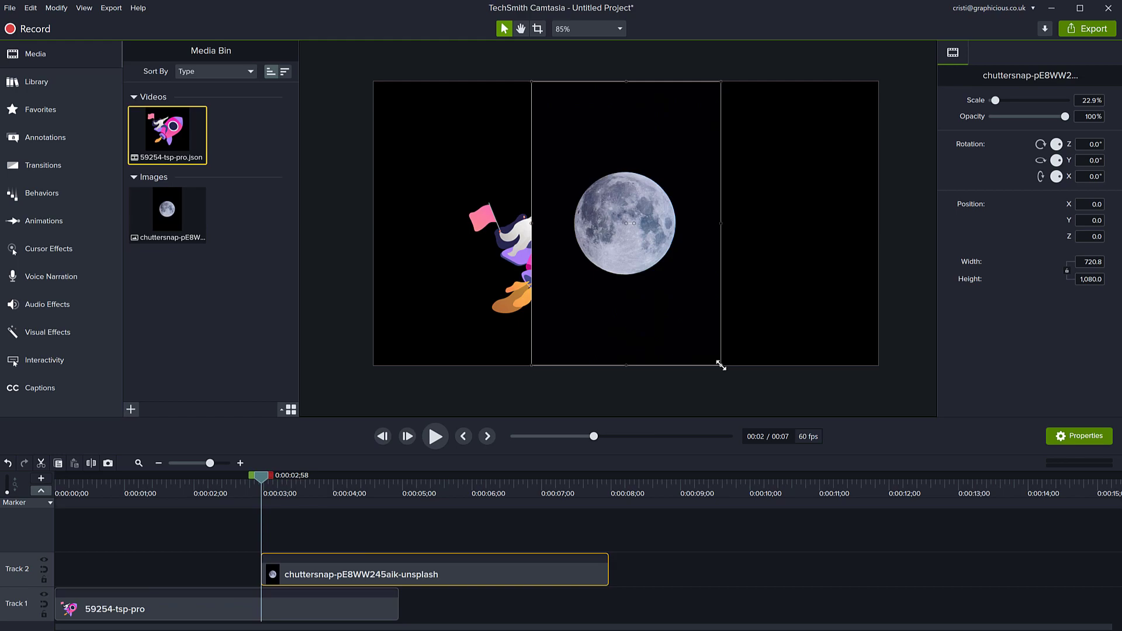
left_click_drag(721, 366, 713, 354)
left_click_drag(630, 267, 696, 248)
- Move the rocket clip to a new Track 3, align the moon clip to 0:00, and reposition the rocket
left_click(585, 248)
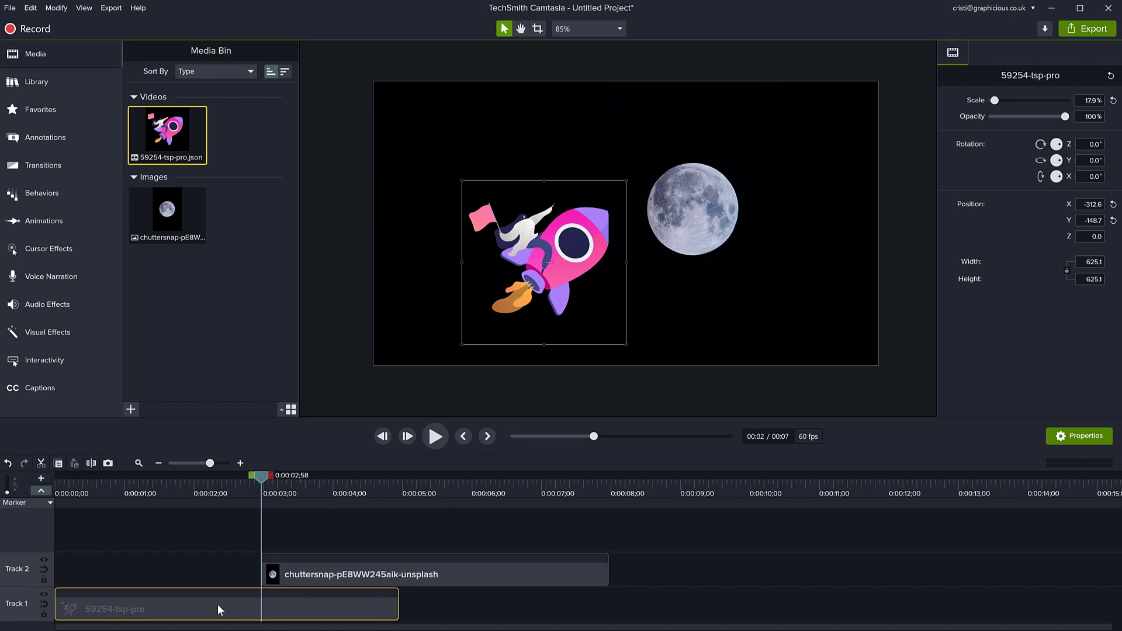
left_click_drag(217, 610, 222, 537)
left_click_drag(360, 573, 135, 570)
mouse_move(262, 476)
left_mouse_down()
mouse_move(174, 475)
mouse_move(246, 476)
left_mouse_up()
mouse_move(566, 246)
left_mouse_down()
mouse_move(614, 202)
mouse_move(706, 179)
mouse_move(575, 270)
mouse_move(476, 279)
mouse_move(496, 275)
left_mouse_up()
- Add a bold size-450 MOON title, shift the FLY ME TO THE line left, and move the rocket clip to the top track
left_click(44, 137)
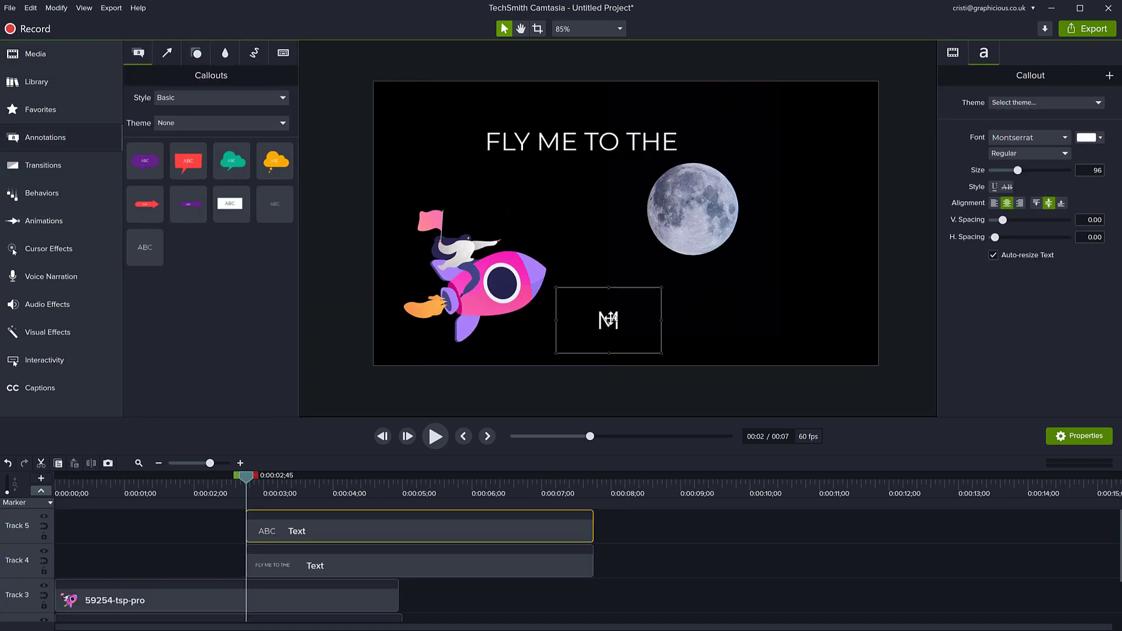
type("O    N")
left_click_drag(1017, 170, 1065, 170)
left_click(1028, 153)
left_click(1016, 183)
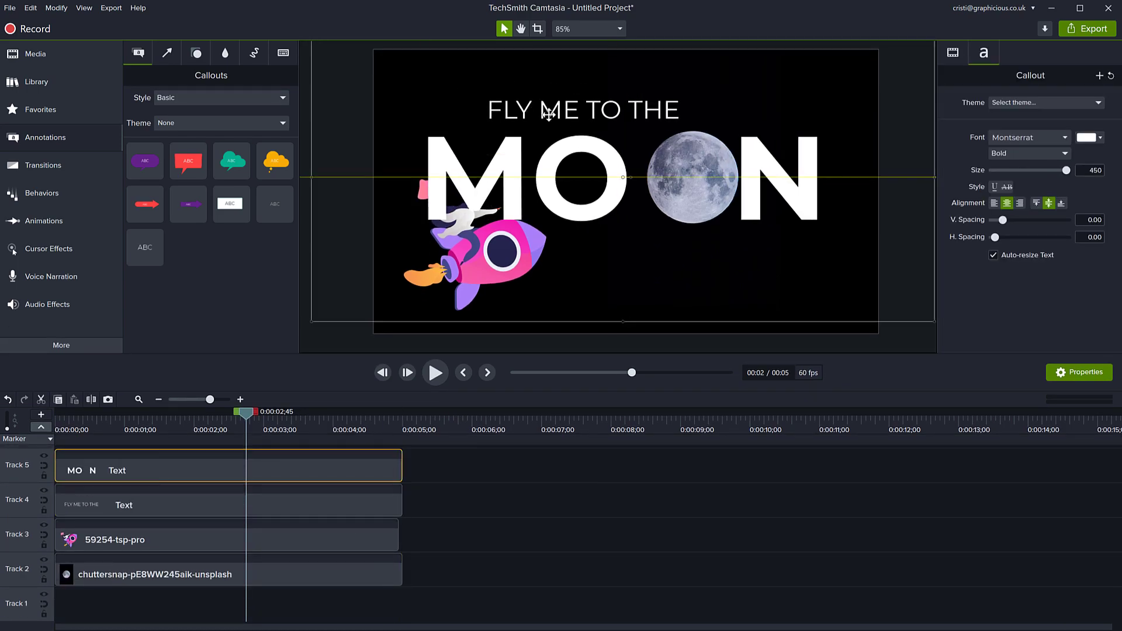
left_click_drag(548, 114, 496, 114)
left_click_drag(111, 539, 109, 474)
- Check the rocket's motion path and preview it flying onto the moon, shrinking to 7.8% and tilting 10.3°
right_click(190, 475)
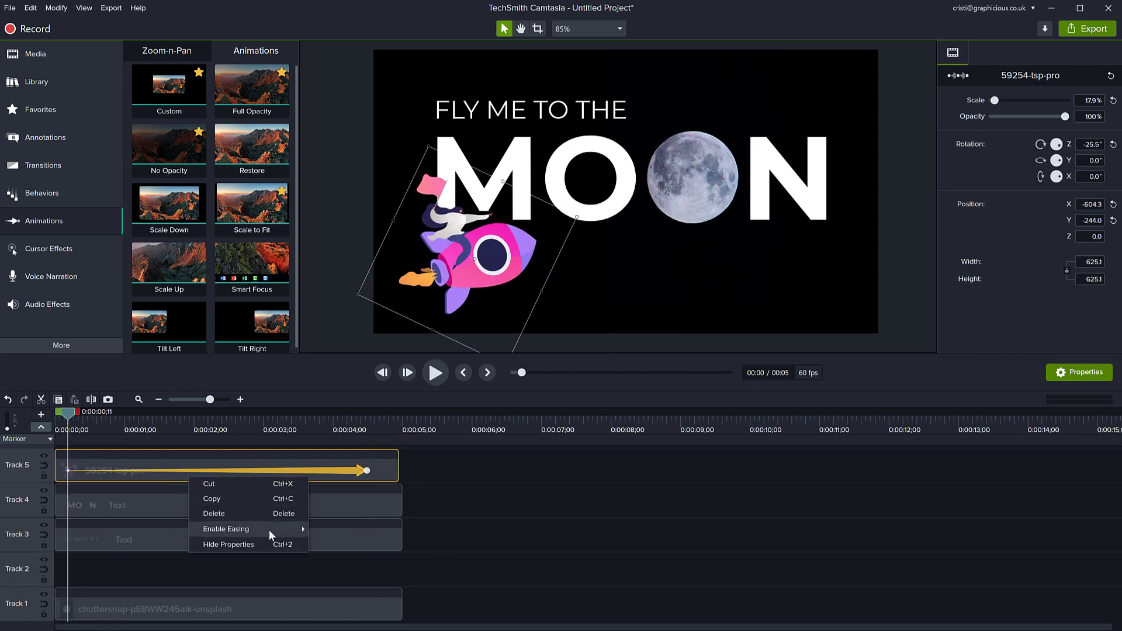
left_click(270, 533)
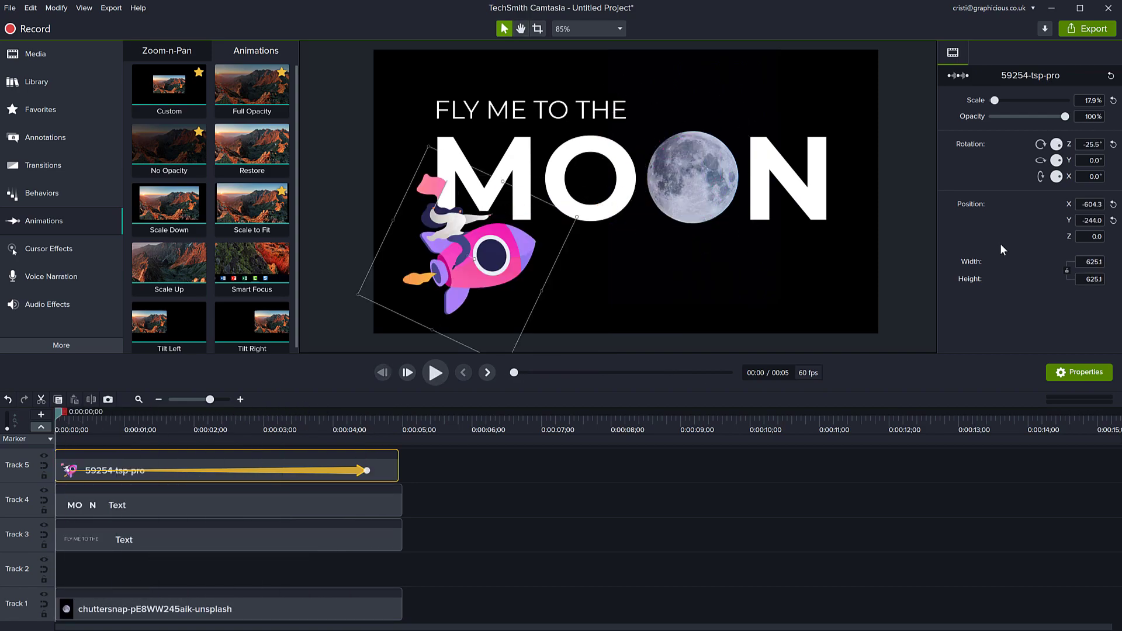
left_click(436, 373)
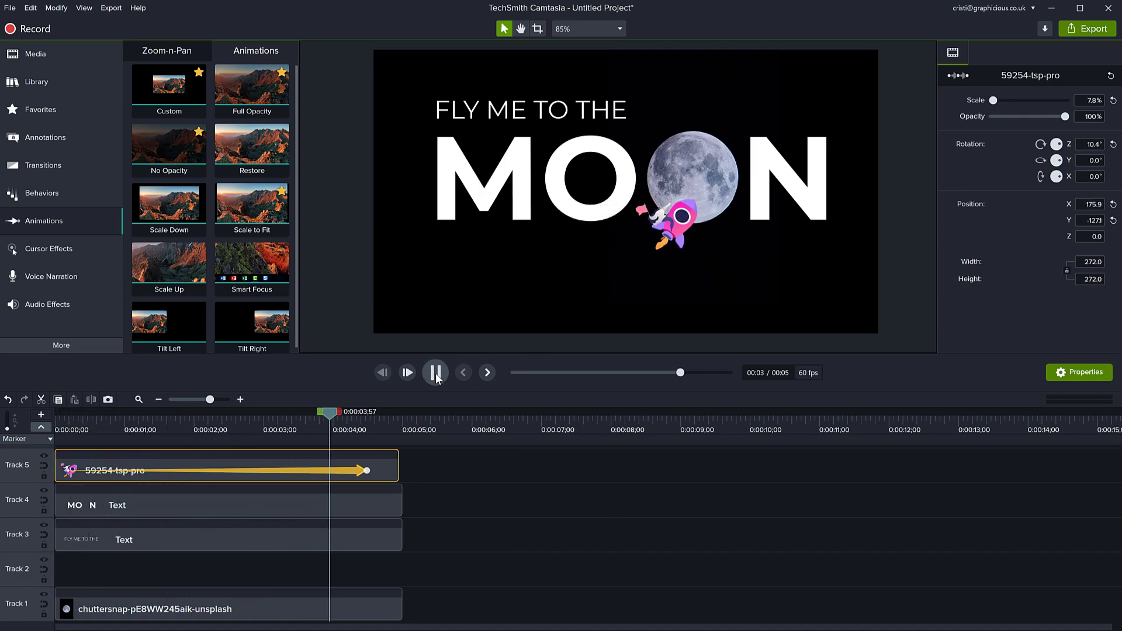
left_click(436, 372)
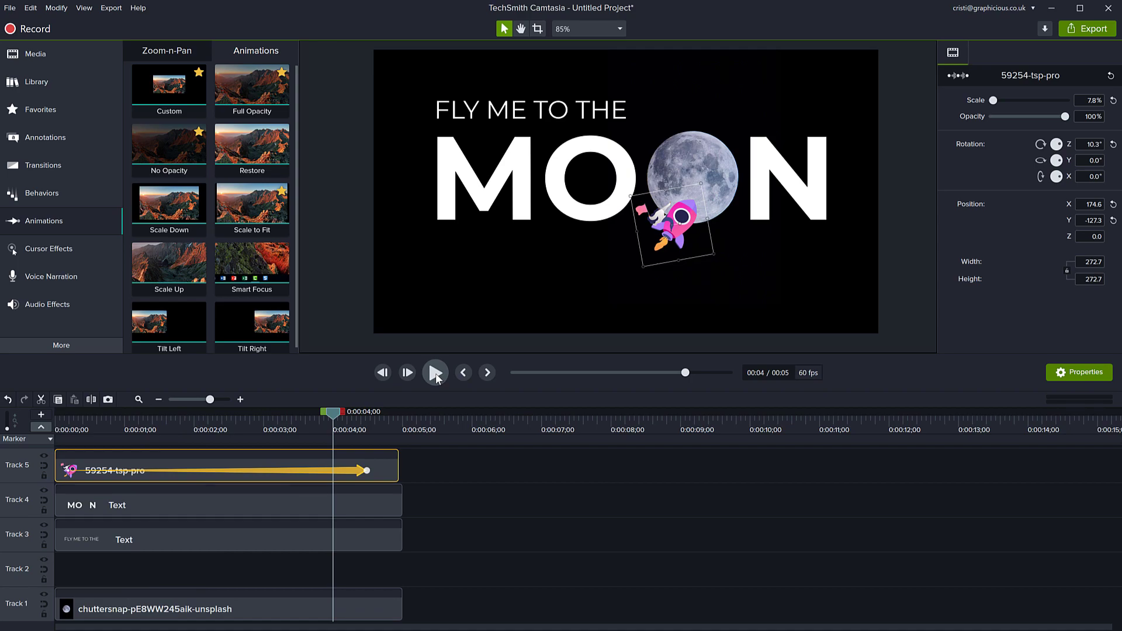